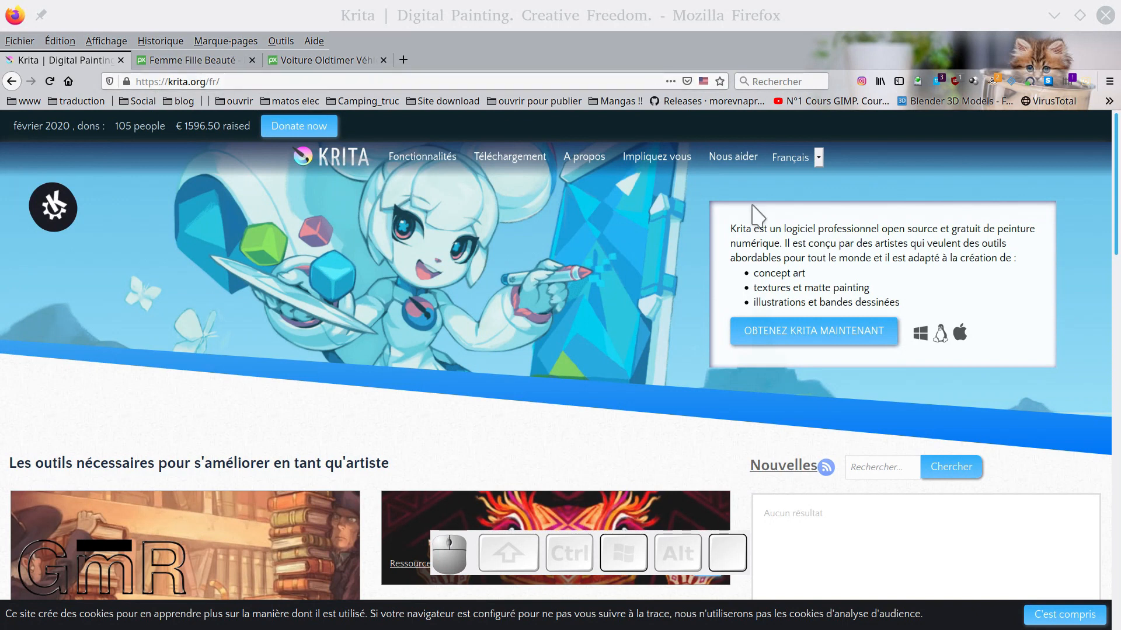
Step: Set the Krita website's language to Français and open the page for getting Krita
click(816, 157)
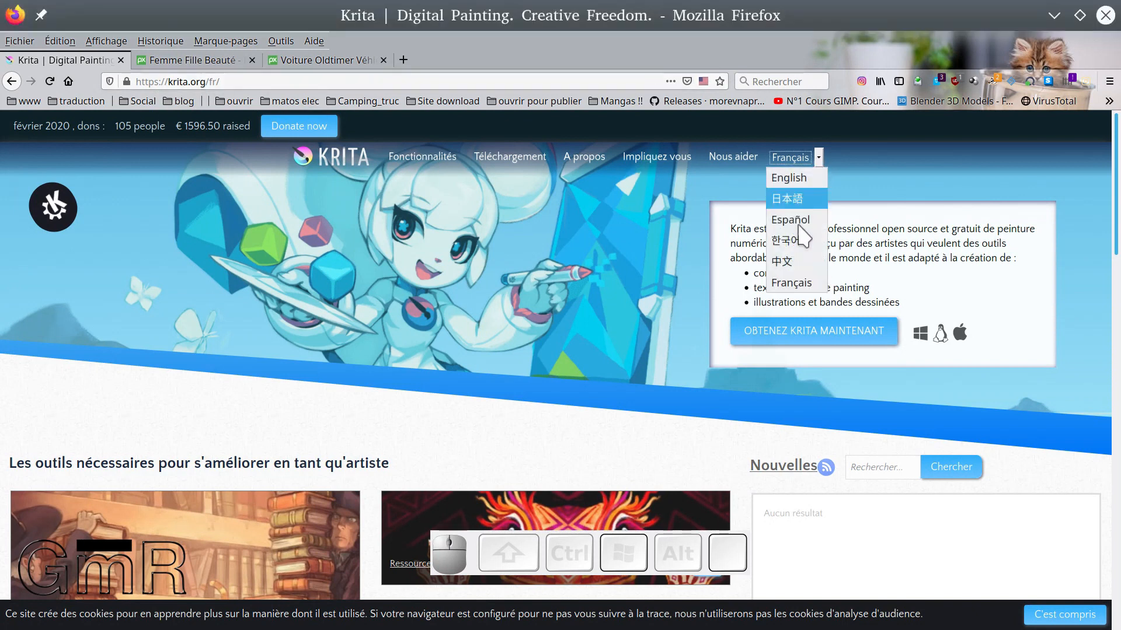
click(795, 281)
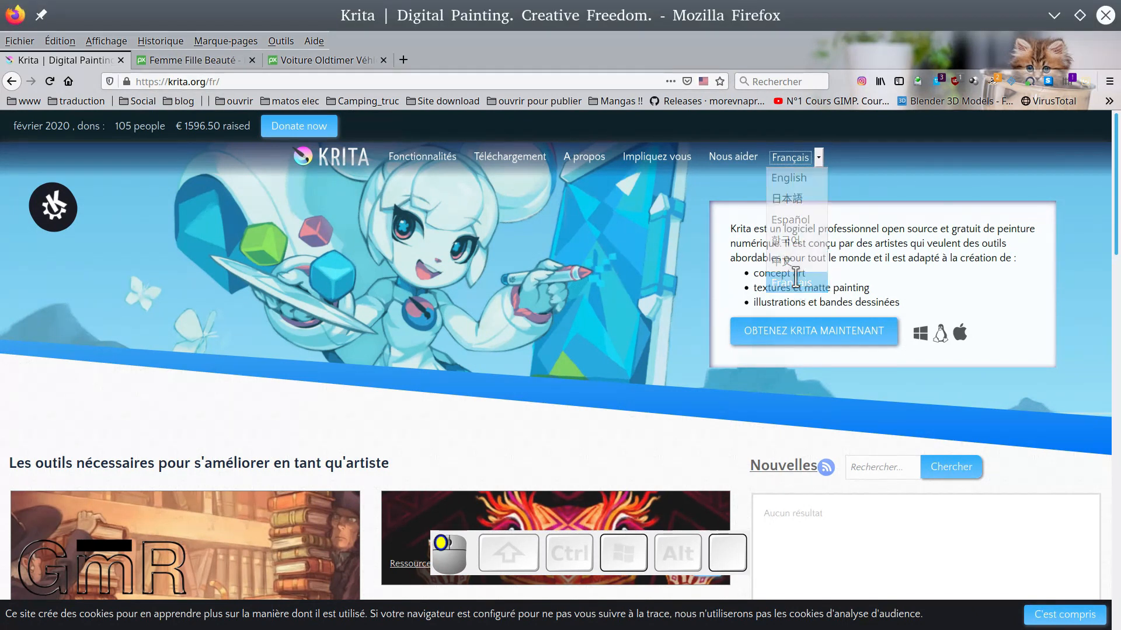
click(795, 333)
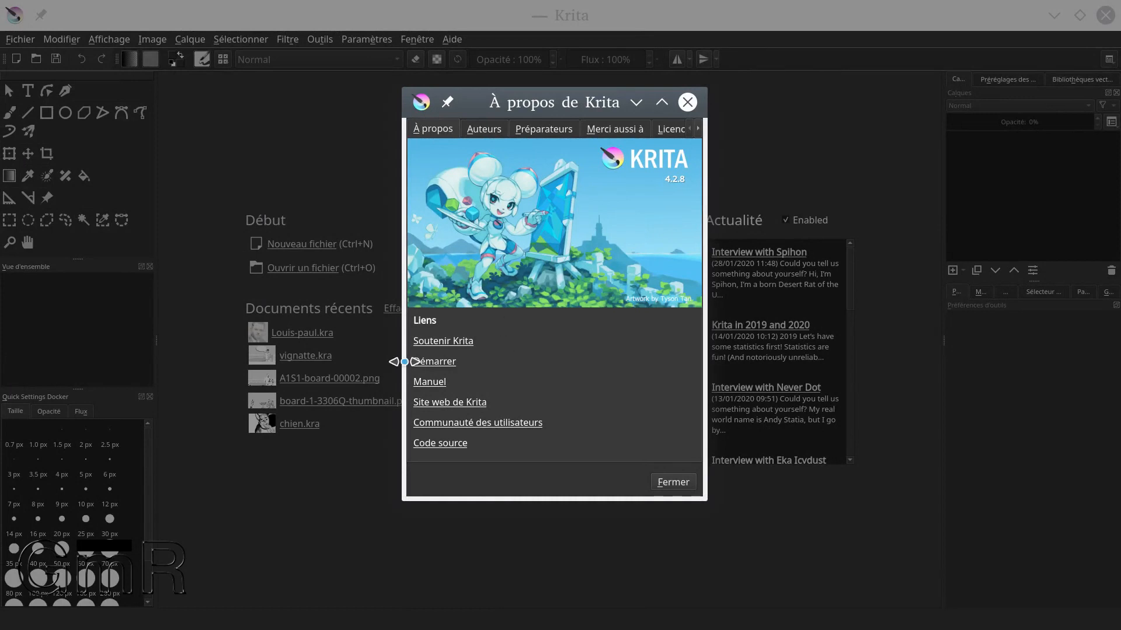
Step: Create a new landscape document from the A4 (300 ppi) preset and lock its Background layer
click(673, 482)
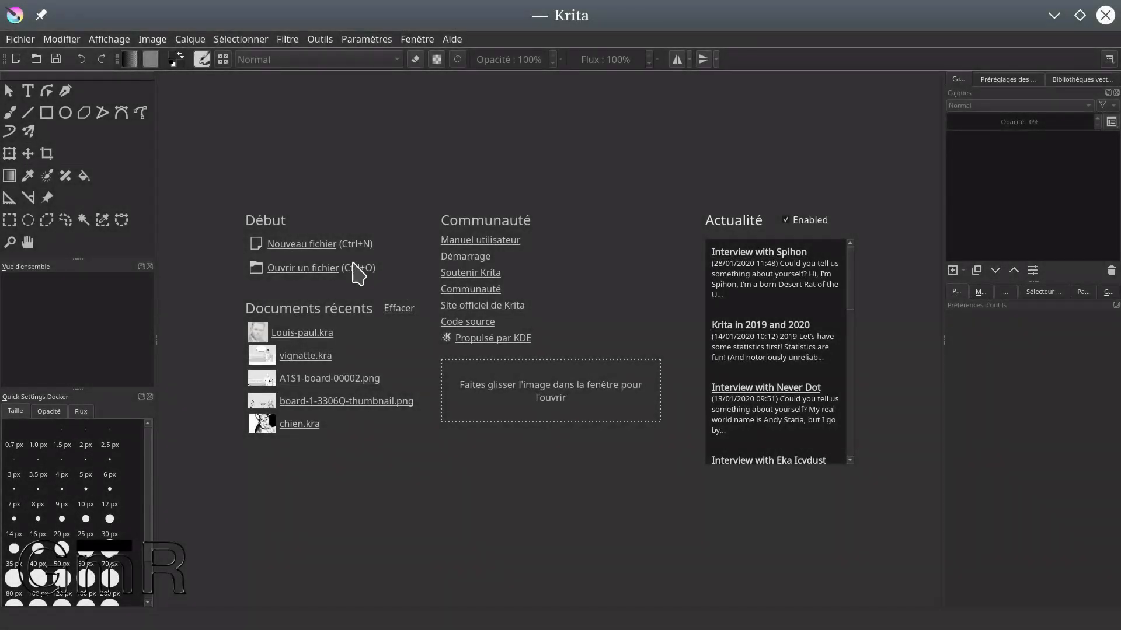
click(302, 245)
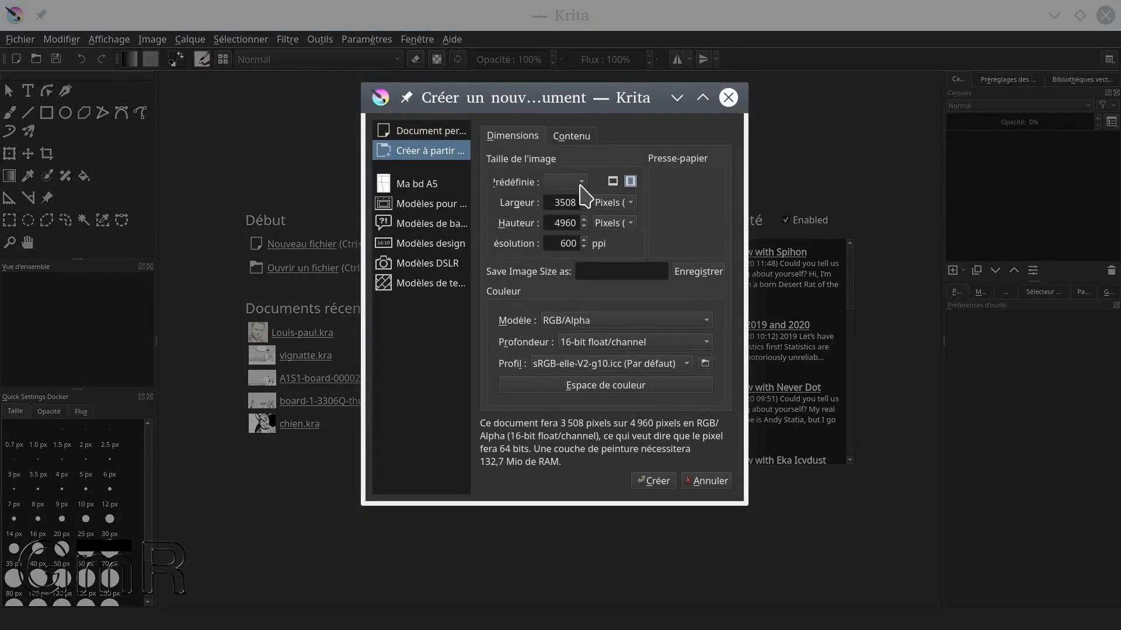
drag(747, 184, 1109, 183)
drag(750, 100, 588, 100)
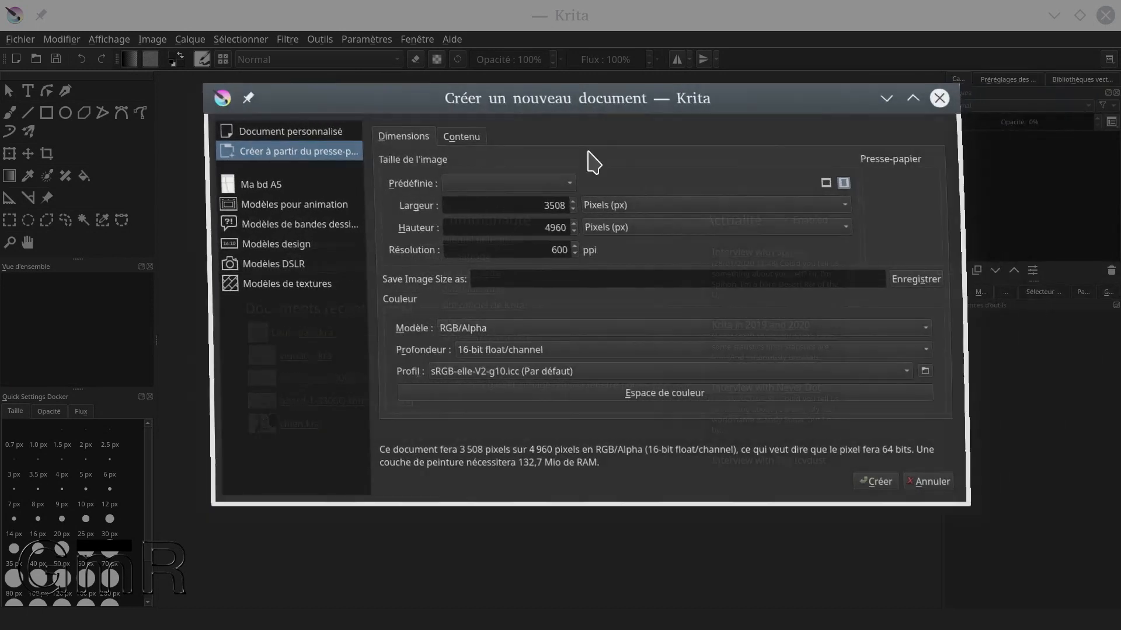
click(562, 185)
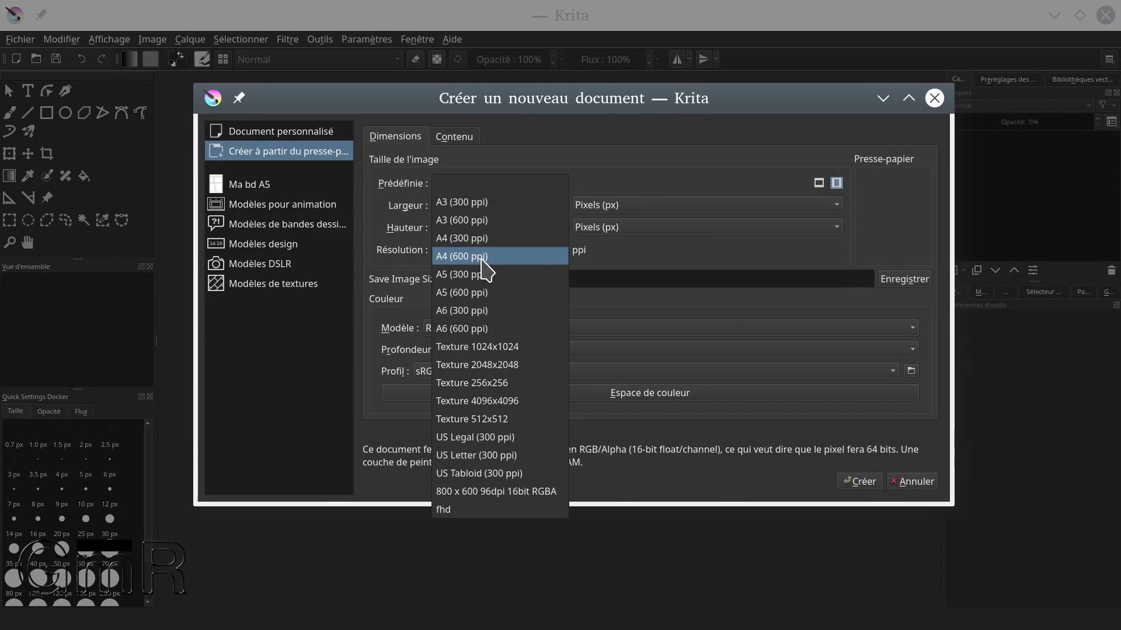
click(485, 238)
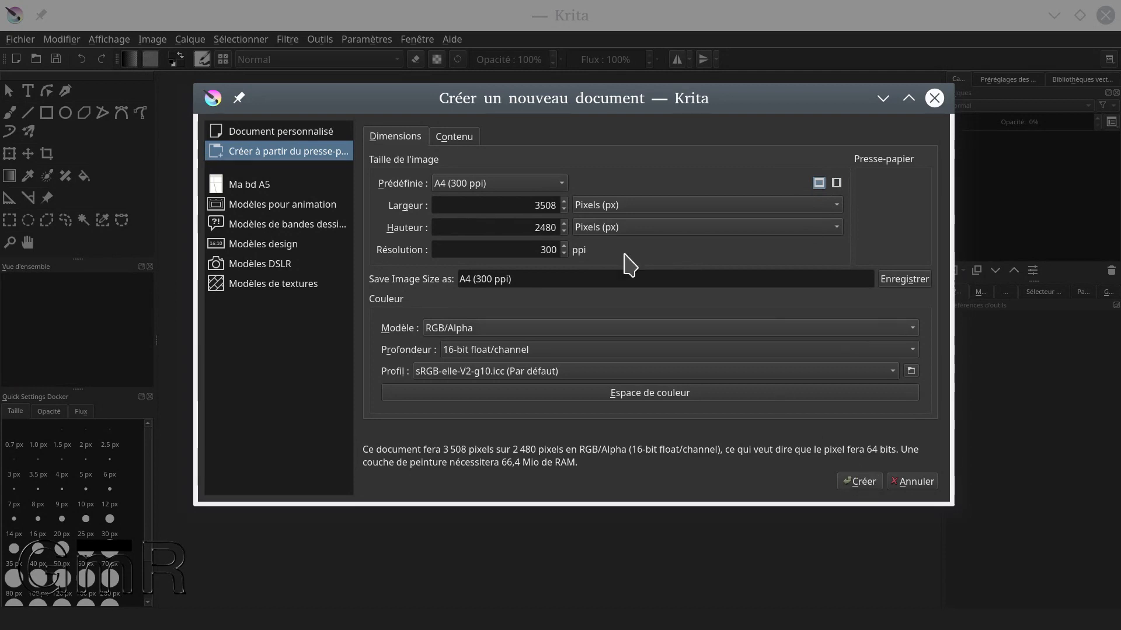
click(864, 483)
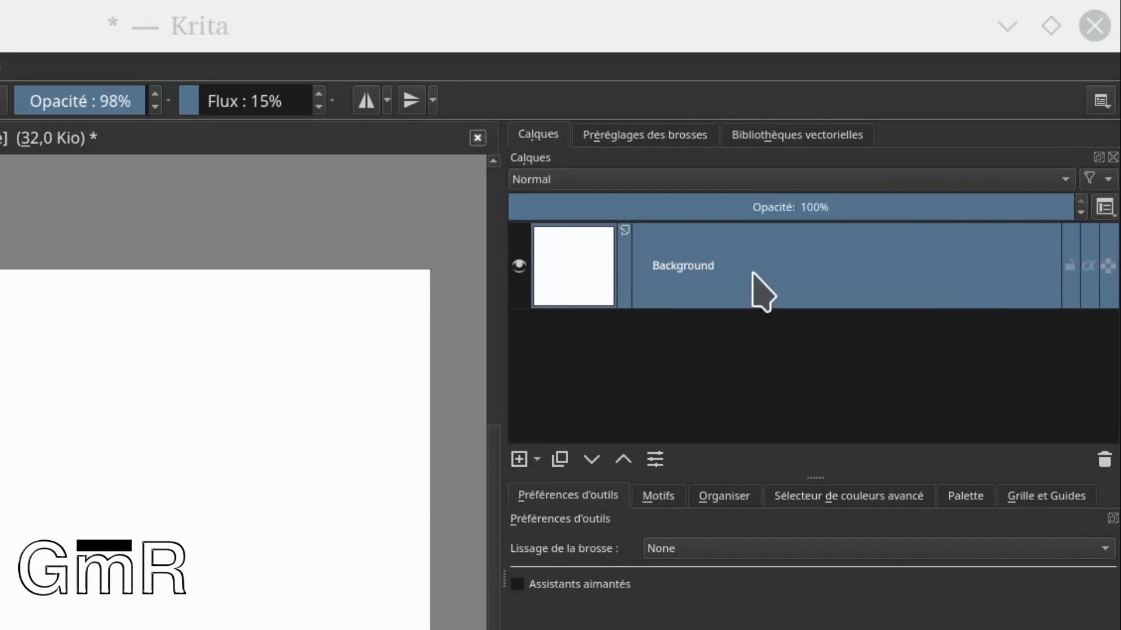
click(1070, 267)
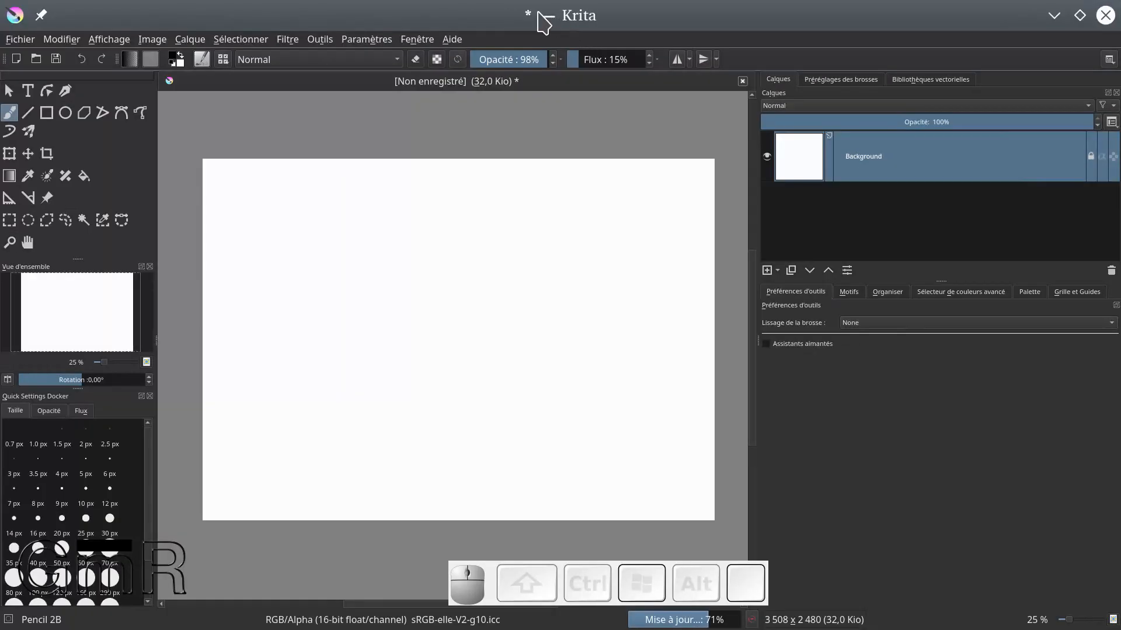
Step: Insert woman-4837854.jpg from the Dolphin folder référence into the Krita document as a reference image
drag(570, 15, 869, 100)
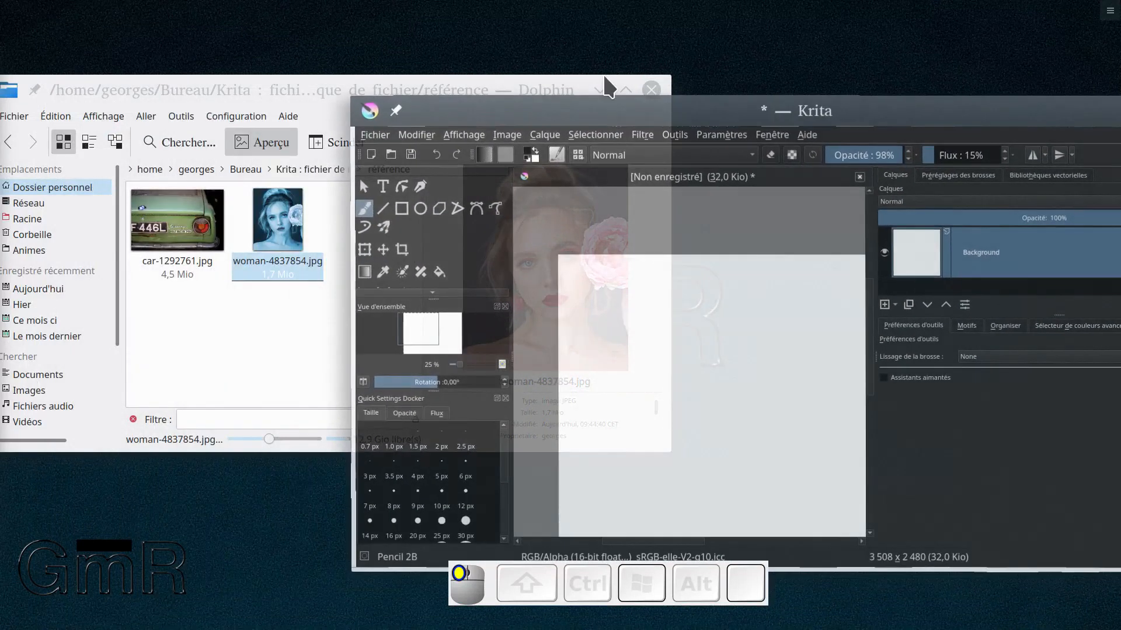
click(286, 95)
drag(286, 93, 299, 71)
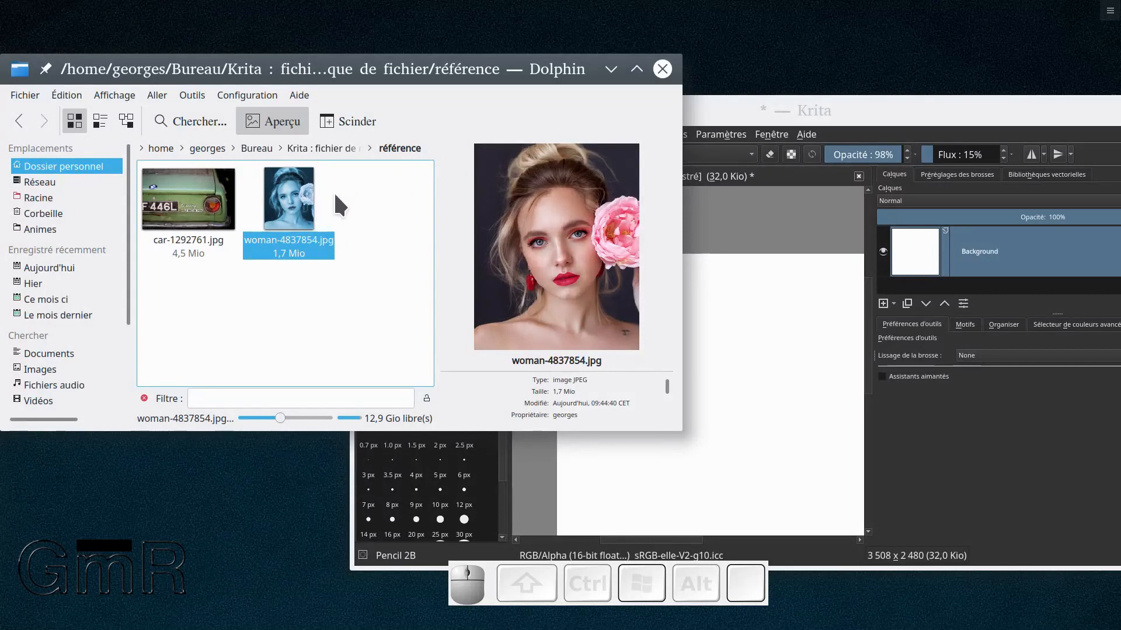
mouse_move(286, 193)
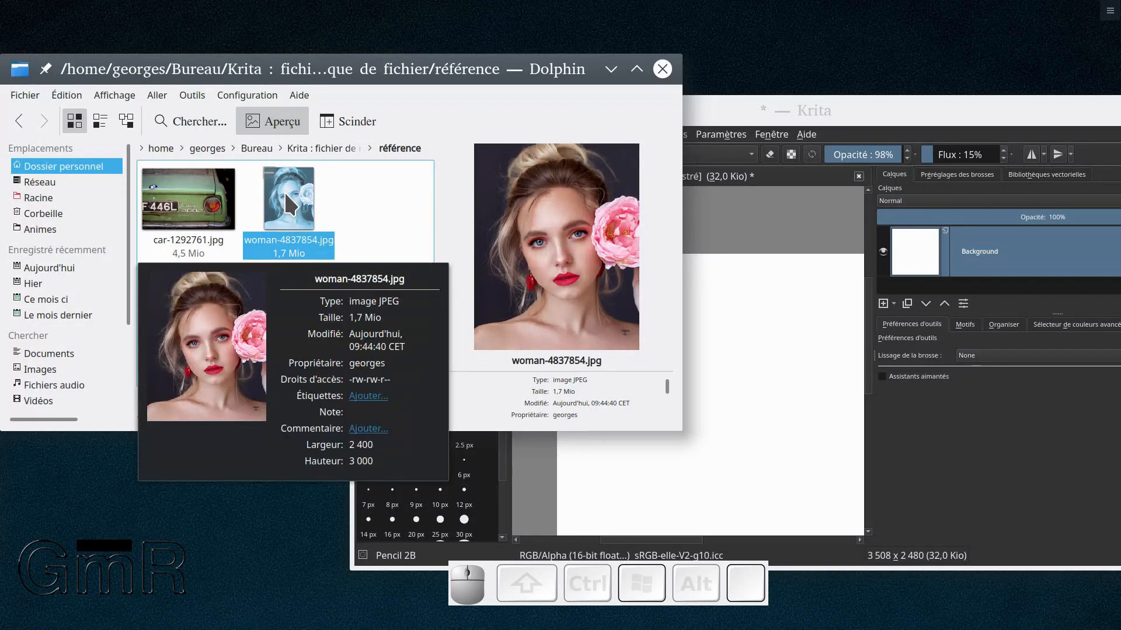
drag(284, 190, 766, 336)
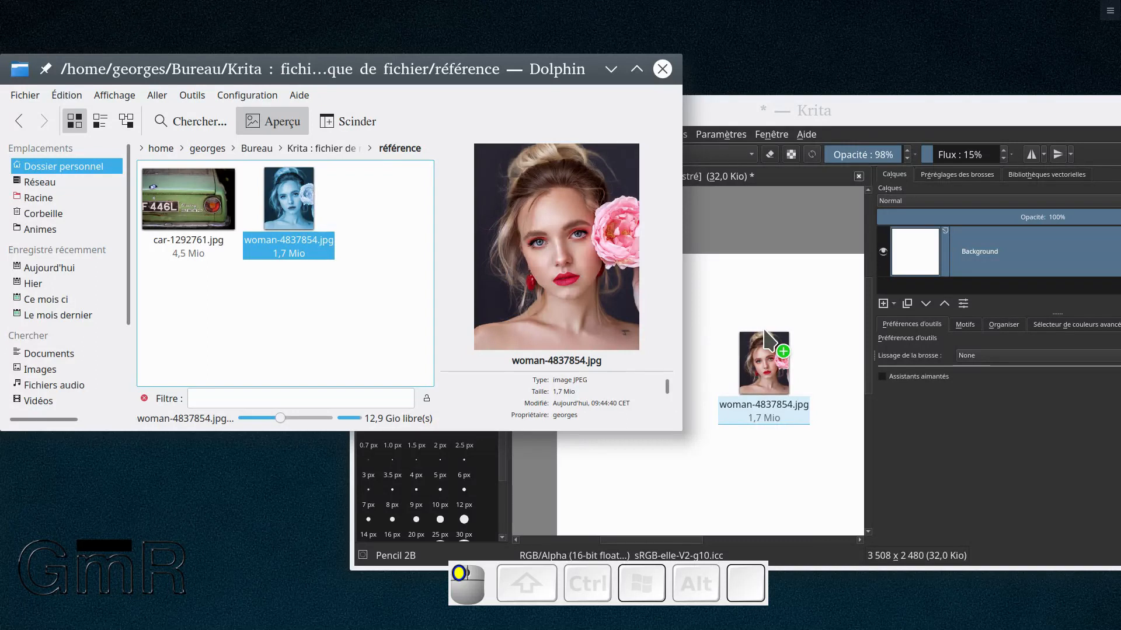
drag(764, 331, 764, 331)
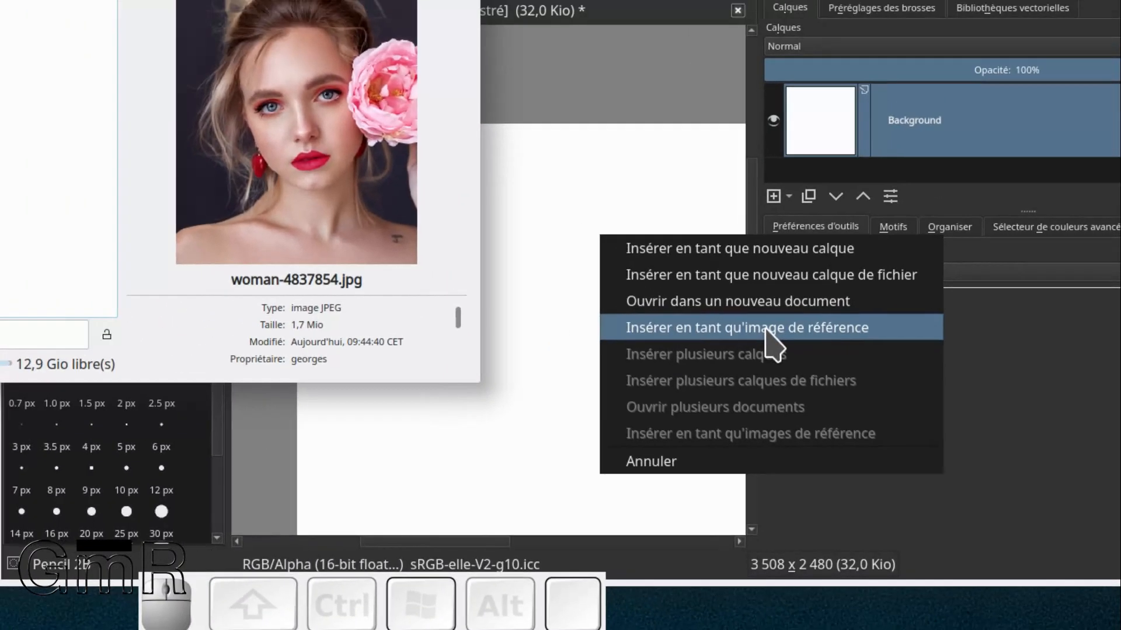
click(684, 282)
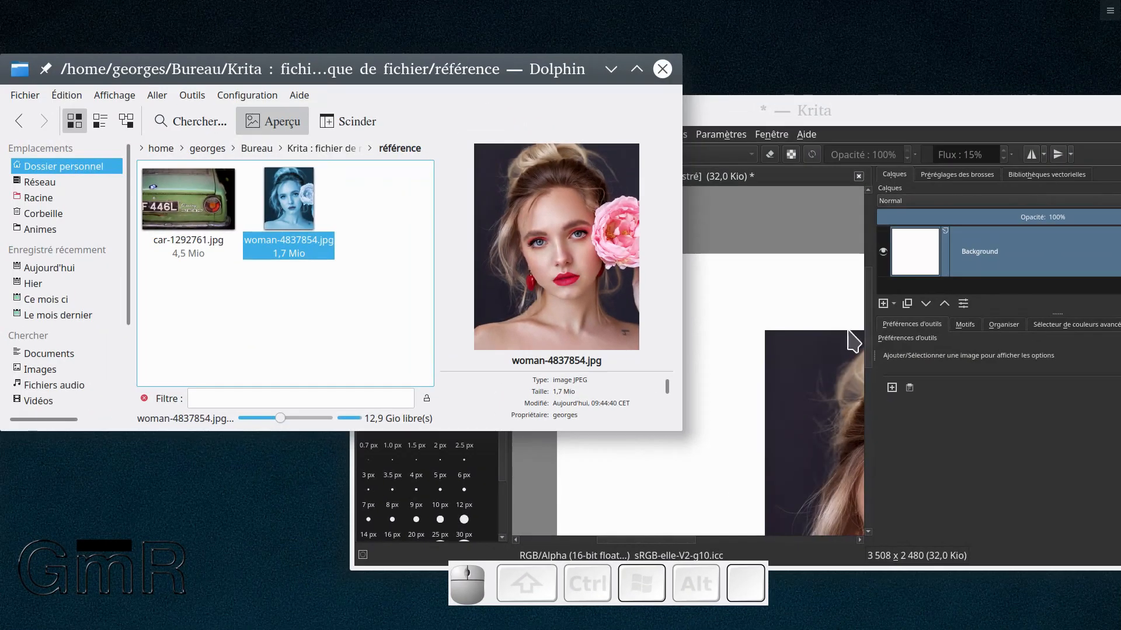
double_click(833, 114)
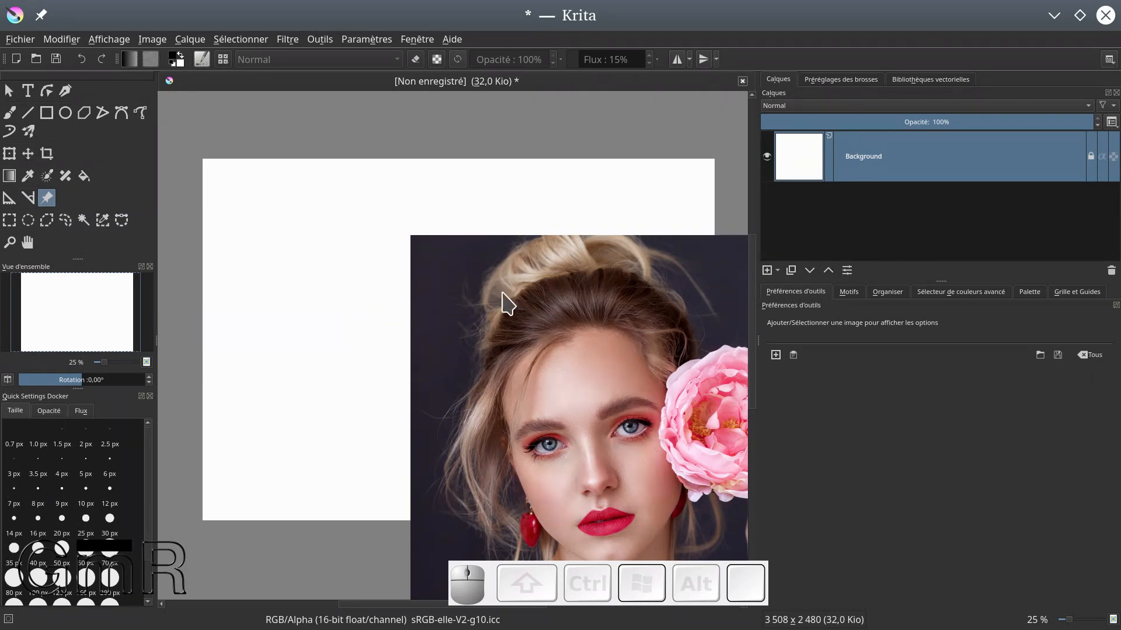
Step: Move the portrait reference image onto the white page and scale it down proportionally to fit within the page height
click(539, 311)
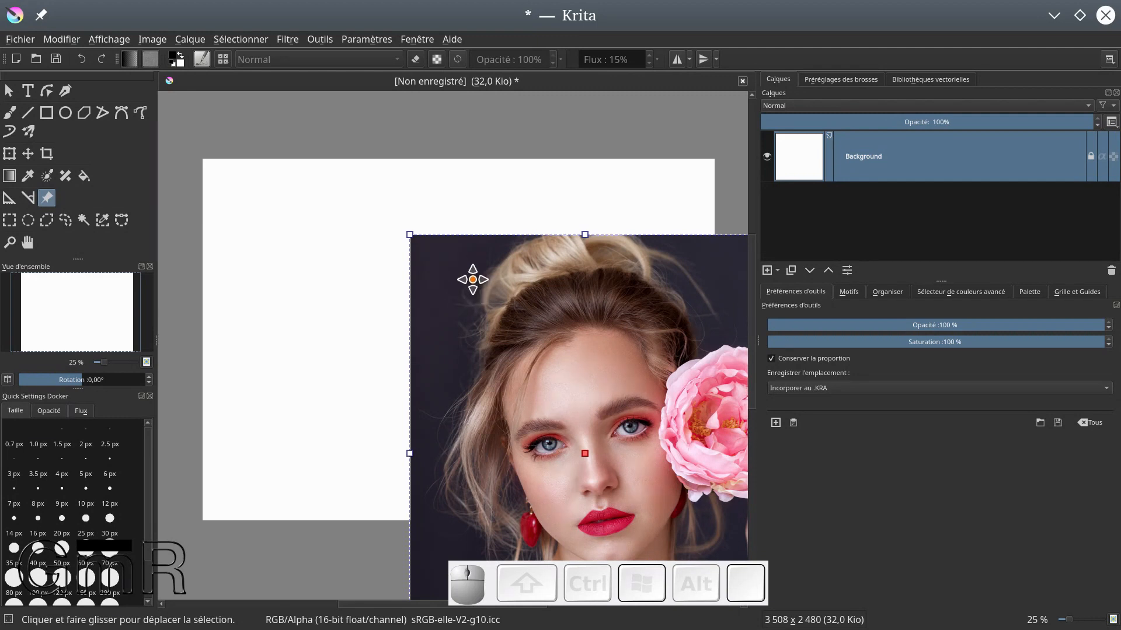
drag(534, 316, 350, 189)
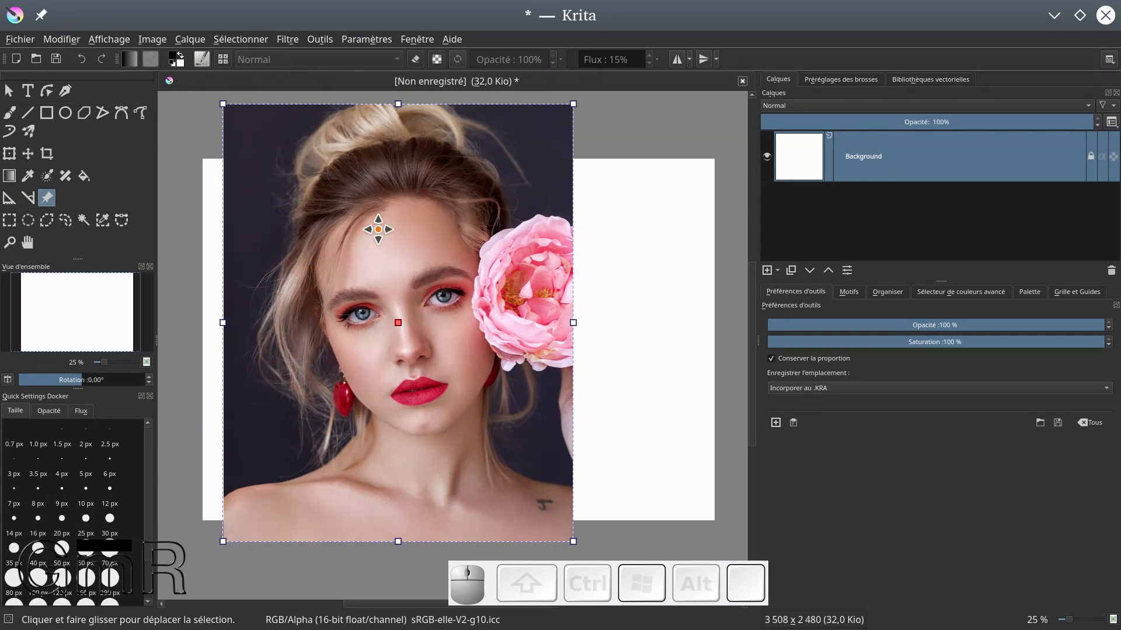
drag(396, 324, 410, 311)
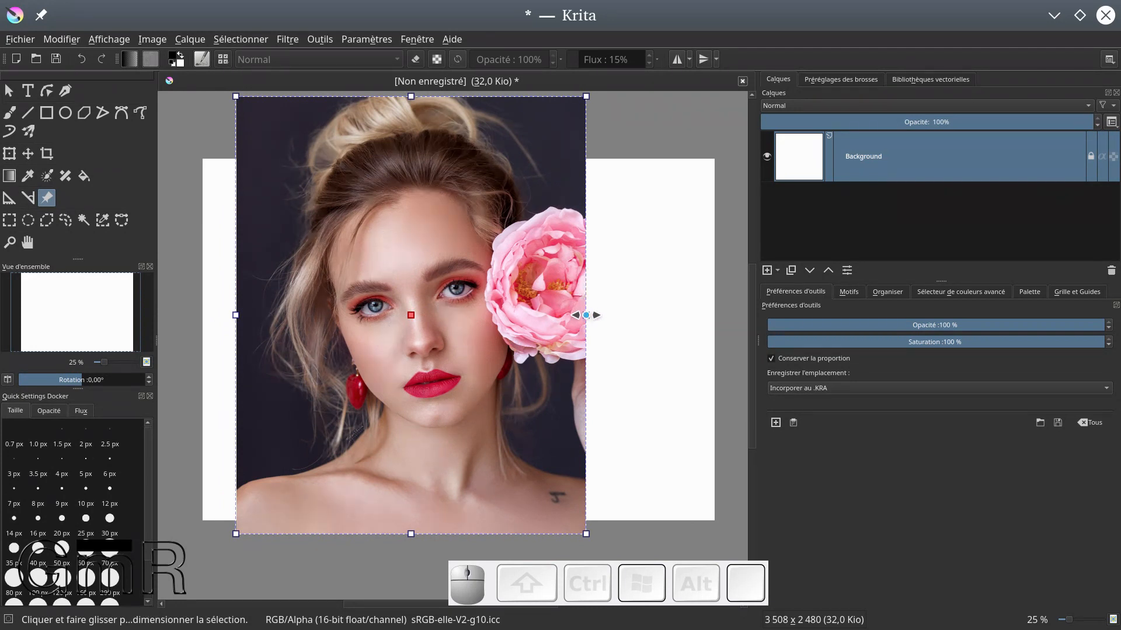
drag(586, 315, 477, 321)
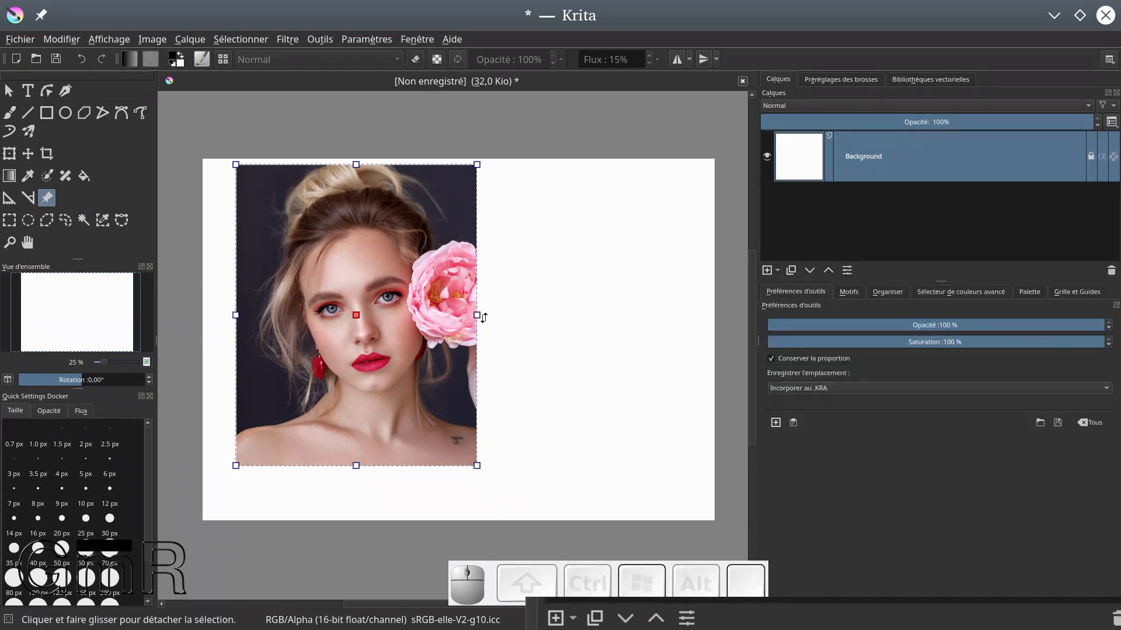
Step: Skew the reference image vertically and horizontally, and rotate it counterclockwise on the canvas
drag(484, 318, 482, 295)
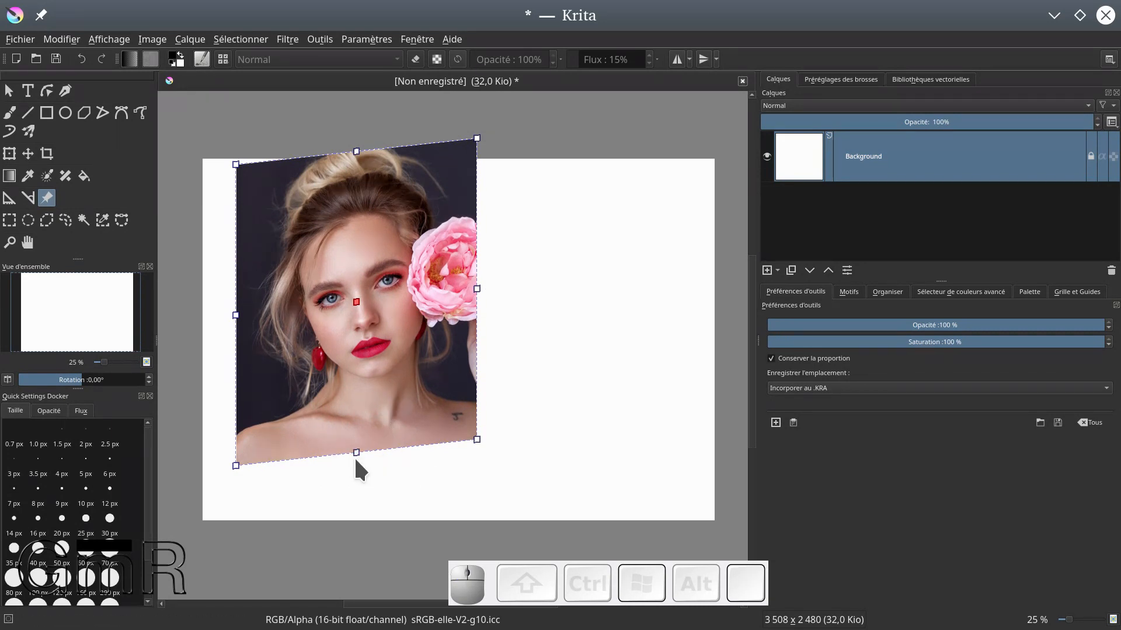
drag(353, 456, 301, 458)
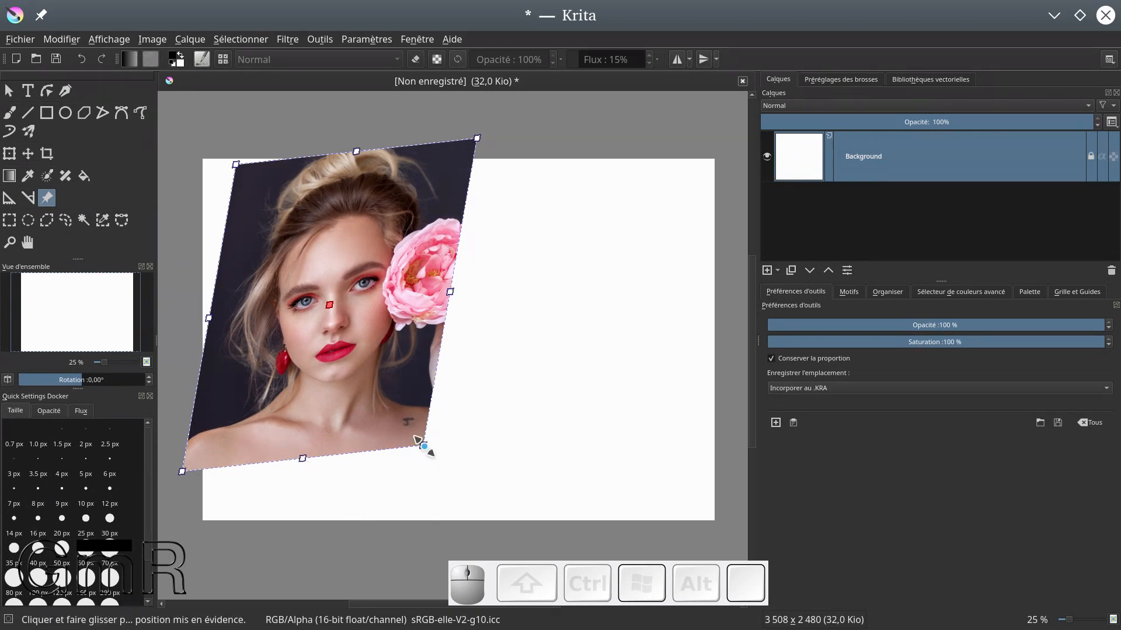
mouse_move(424, 447)
mouse_down()
mouse_move(468, 493)
mouse_move(426, 422)
mouse_move(425, 448)
mouse_up()
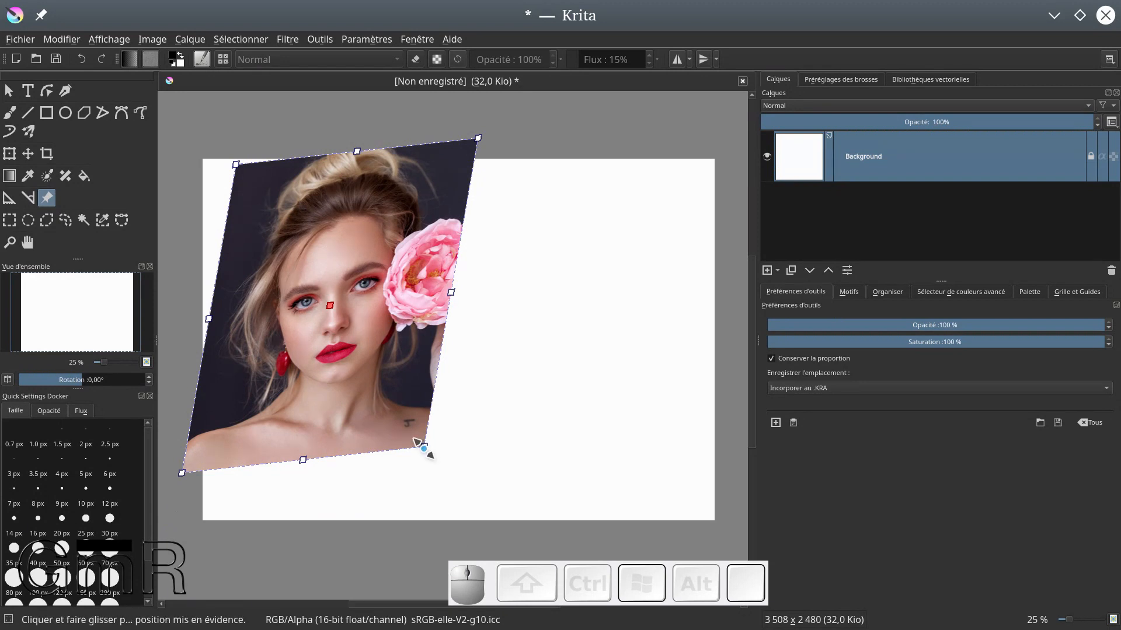
drag(427, 450, 575, 378)
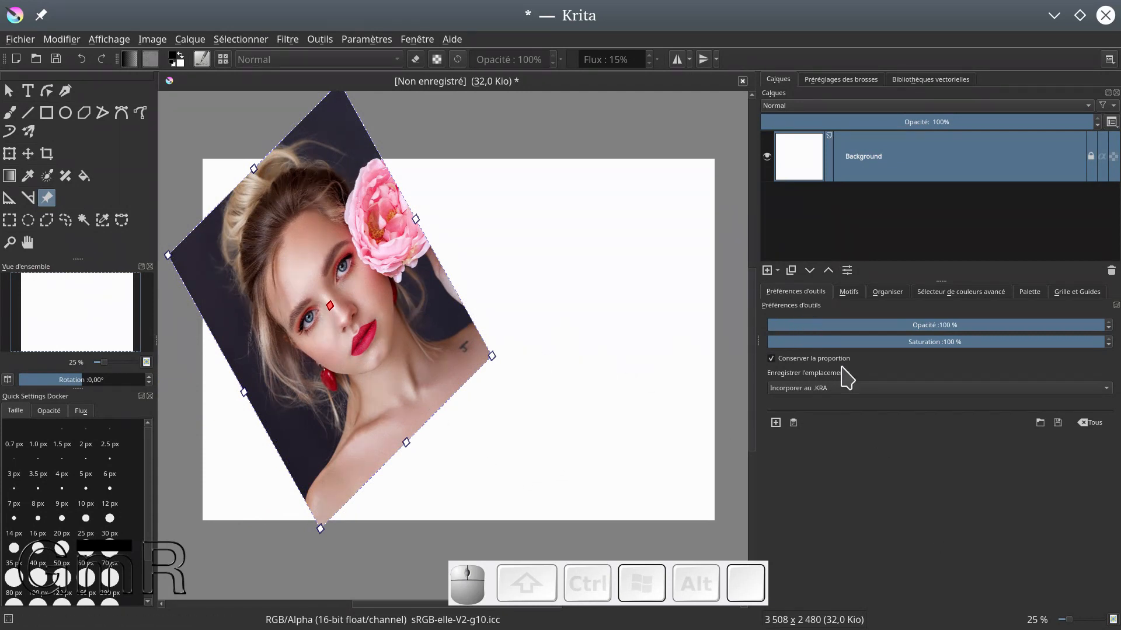
drag(930, 328, 1114, 330)
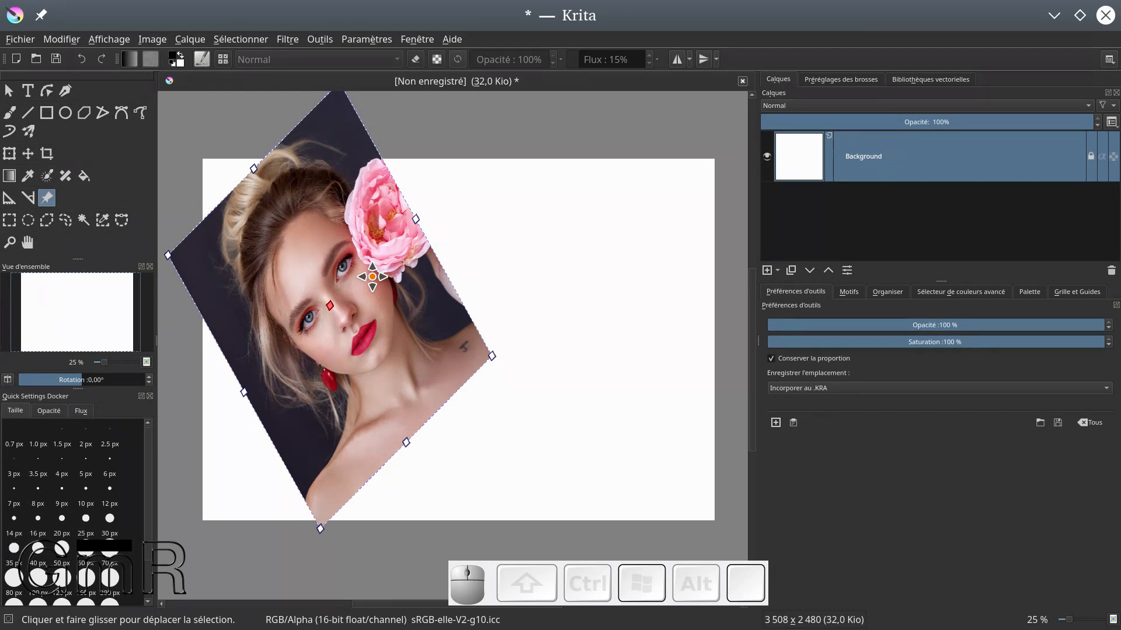
drag(455, 17, 906, 127)
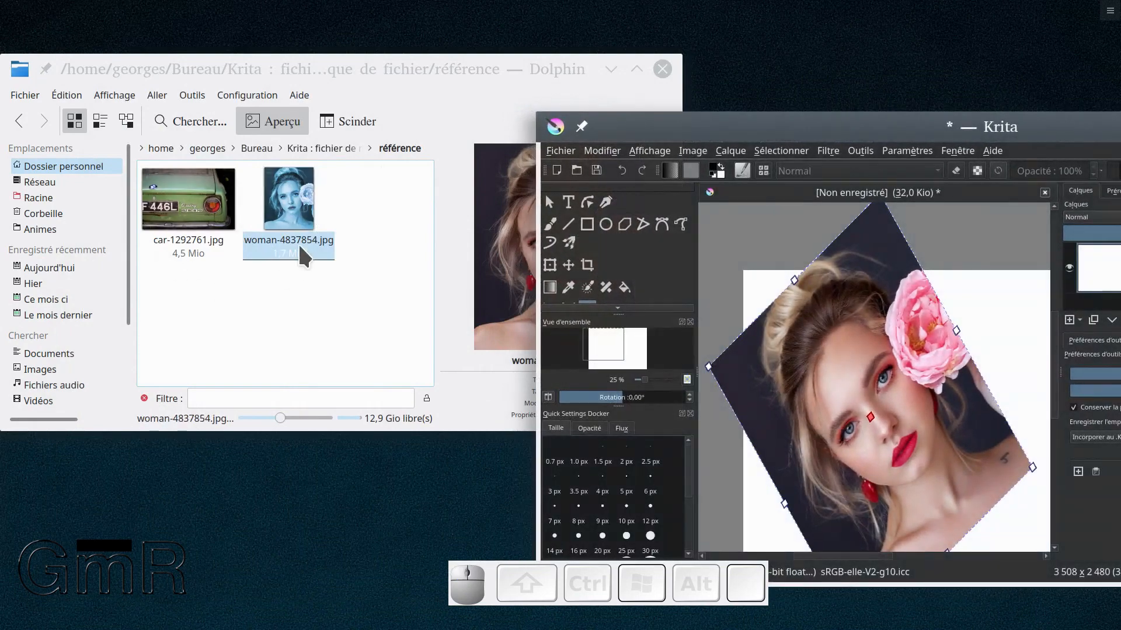
double_click(895, 130)
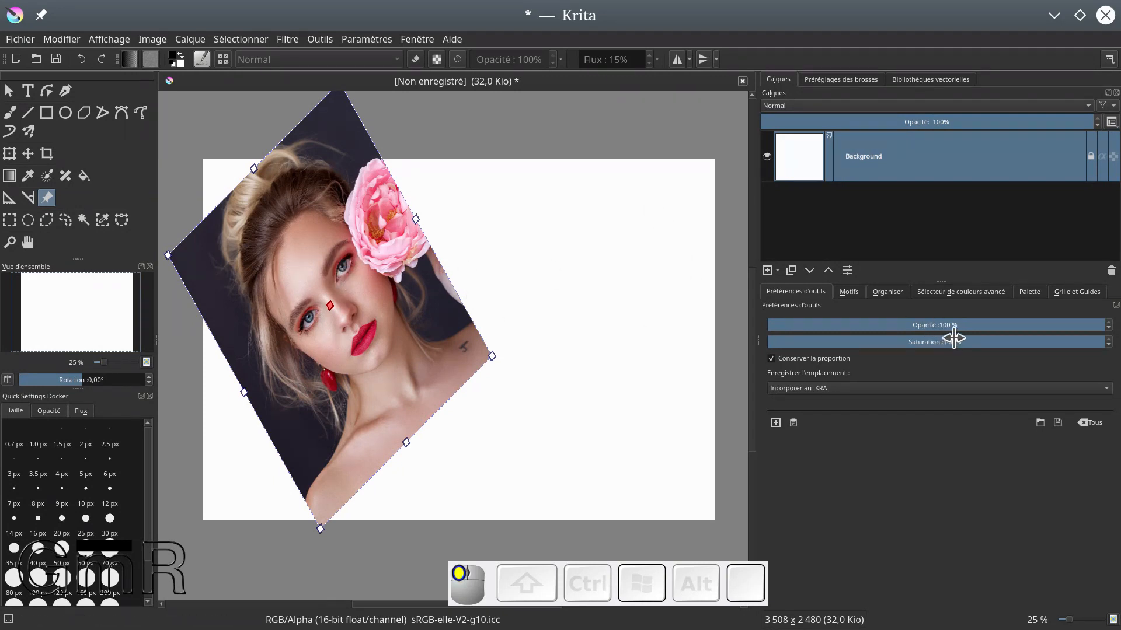
Step: Turn the reference image black and white by setting its saturation to 0 %
drag(857, 334, 906, 351)
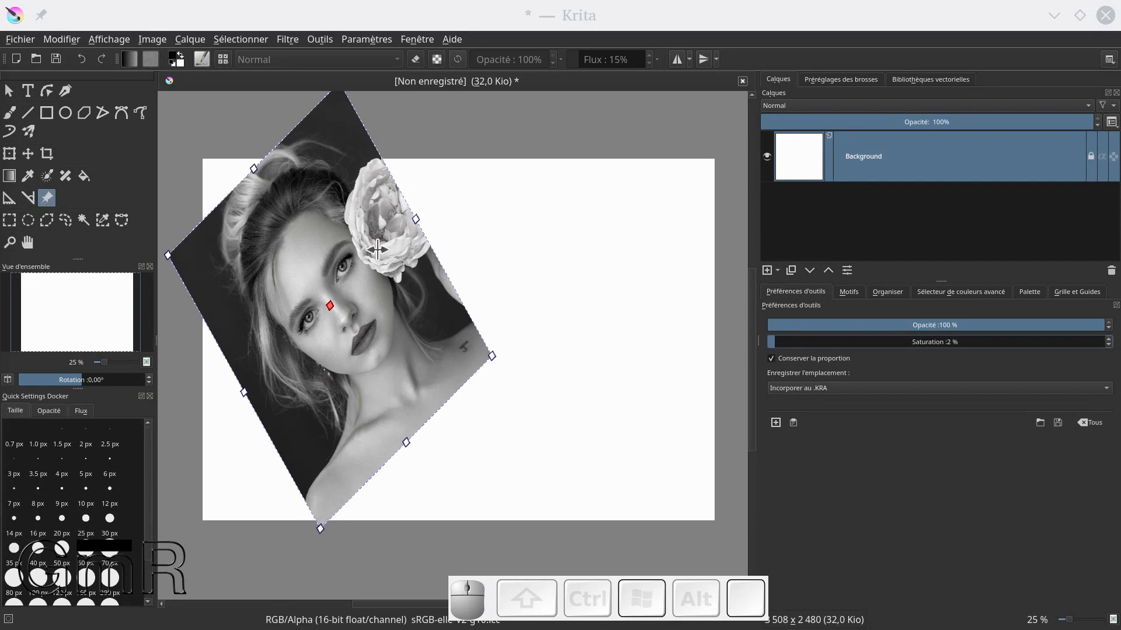
click(14, 114)
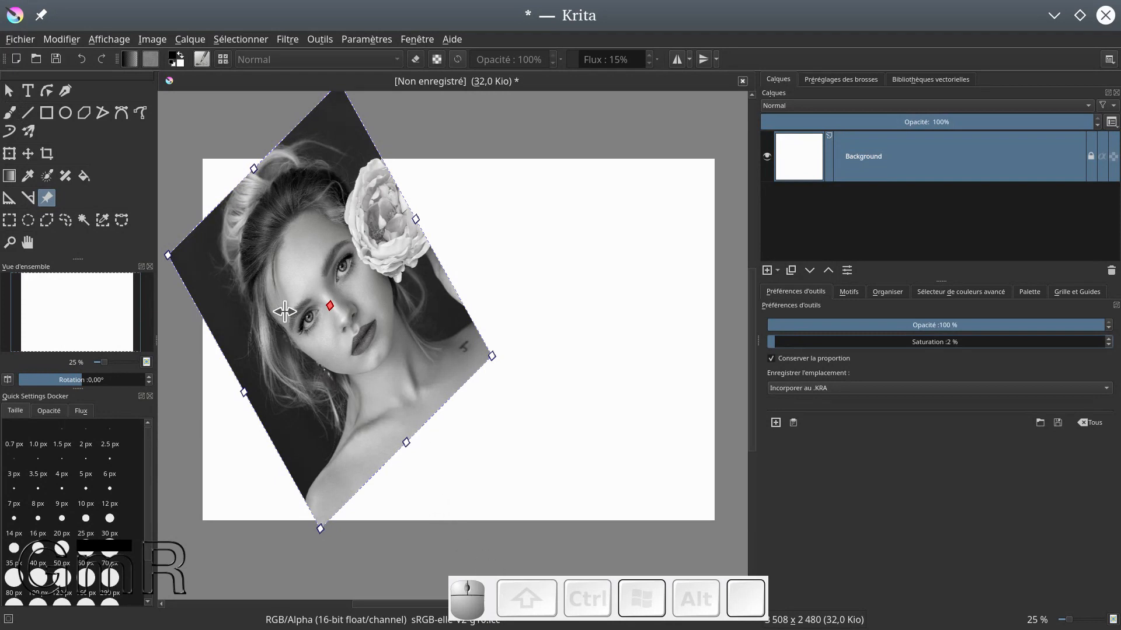
right_click(484, 586)
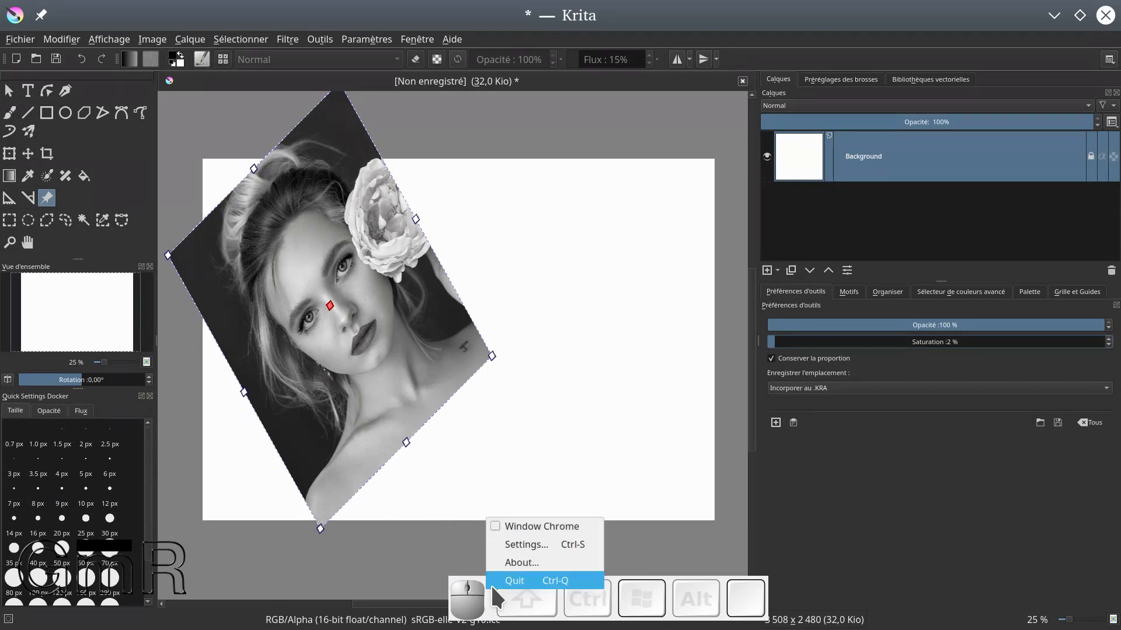
click(493, 582)
drag(564, 516, 10, 114)
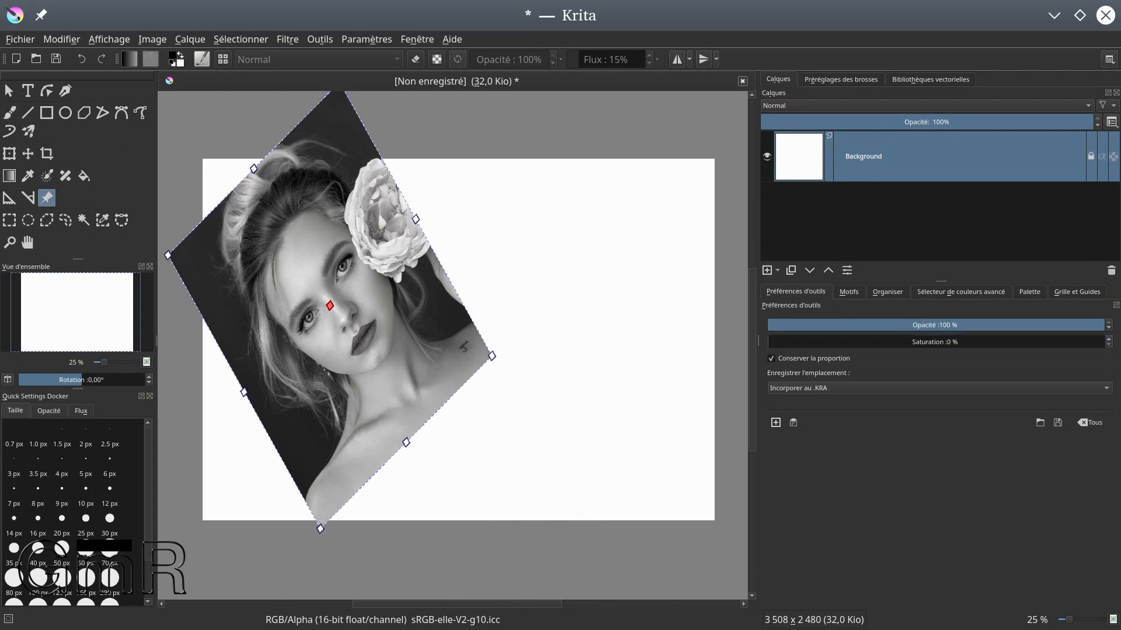
Step: Try to paint on the locked Background layer with the freehand brush, and add a new paint layer above it
click(10, 113)
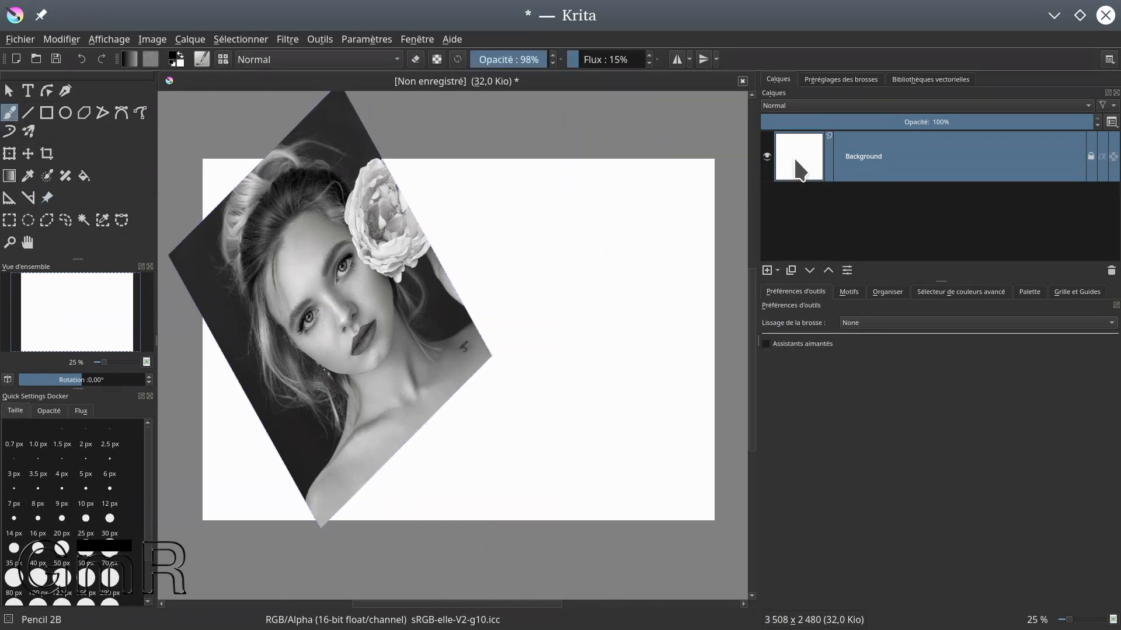
click(332, 235)
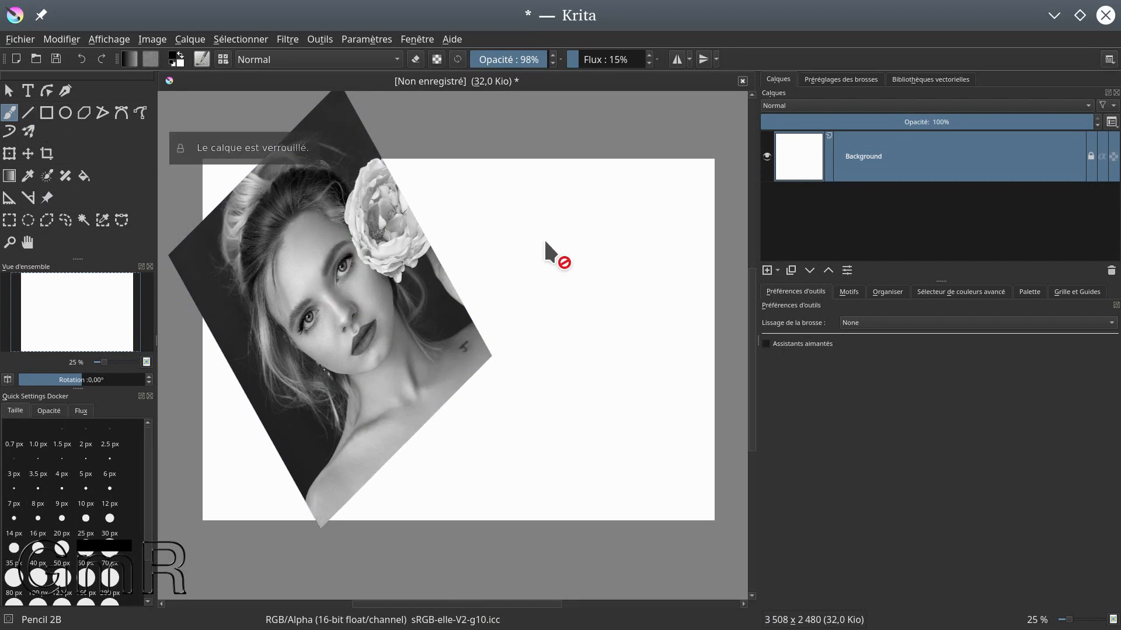
click(766, 270)
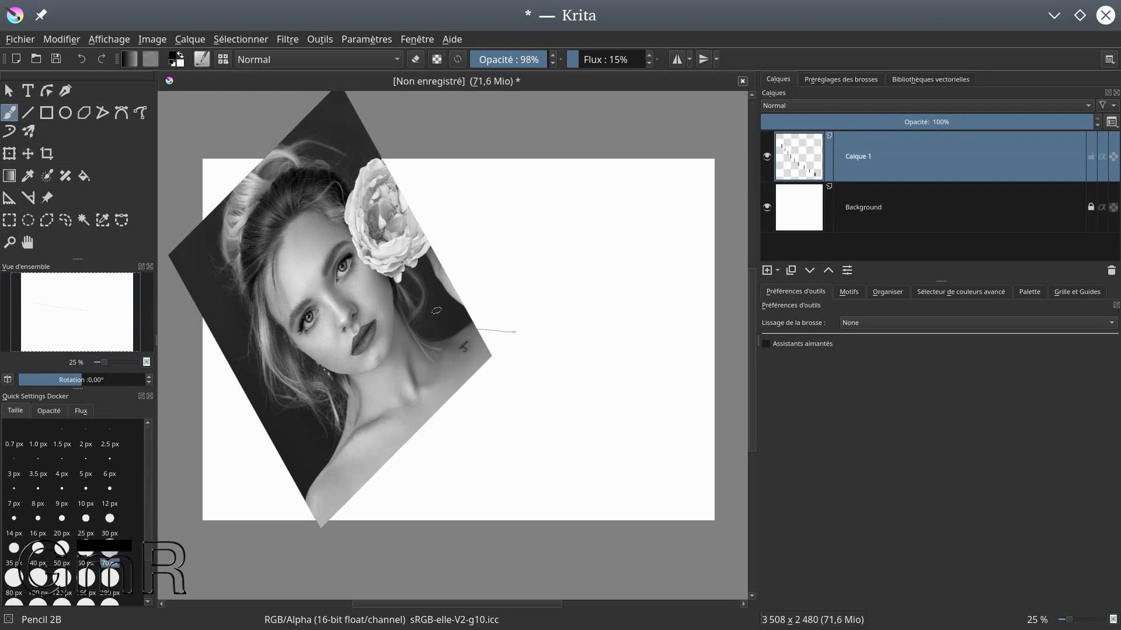
Step: Paint three crossing freehand strokes on Calque 1 that pass beneath the reference image
drag(461, 300, 559, 350)
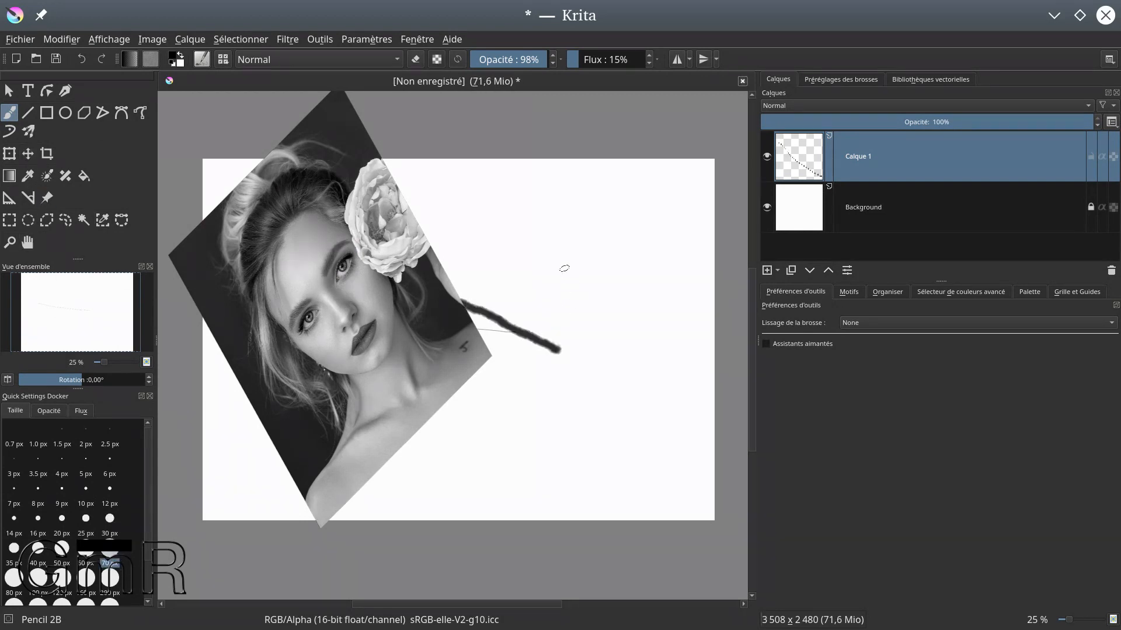
drag(564, 258, 502, 334)
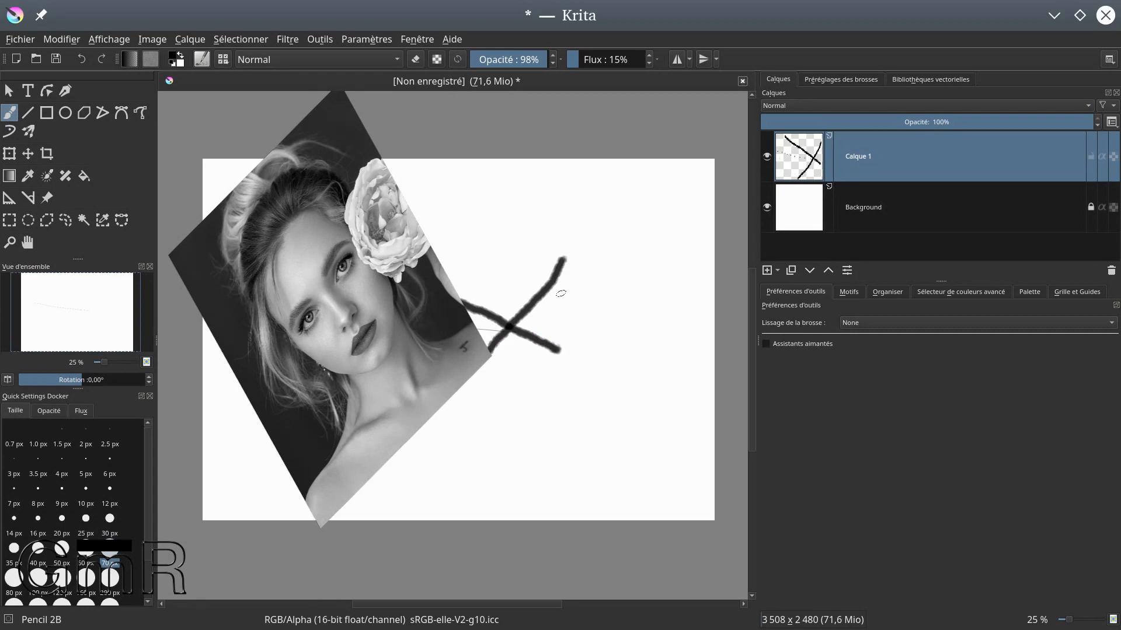
drag(488, 266, 450, 282)
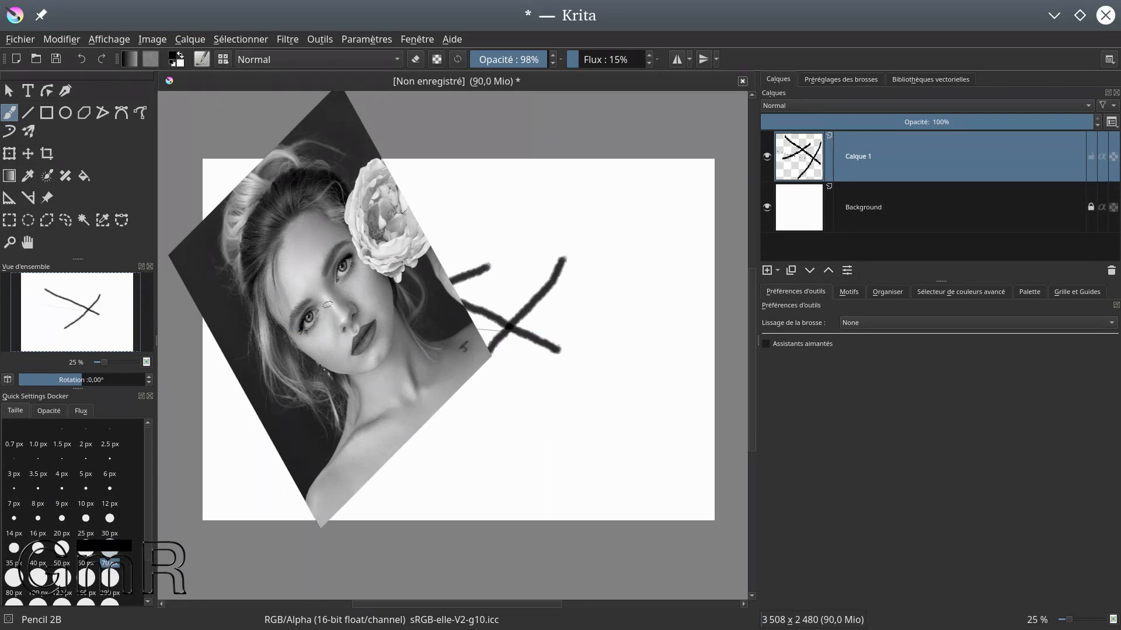
Step: Move the black-and-white reference image toward the page centre, and delete all reference images from the document
click(47, 197)
drag(311, 261, 508, 356)
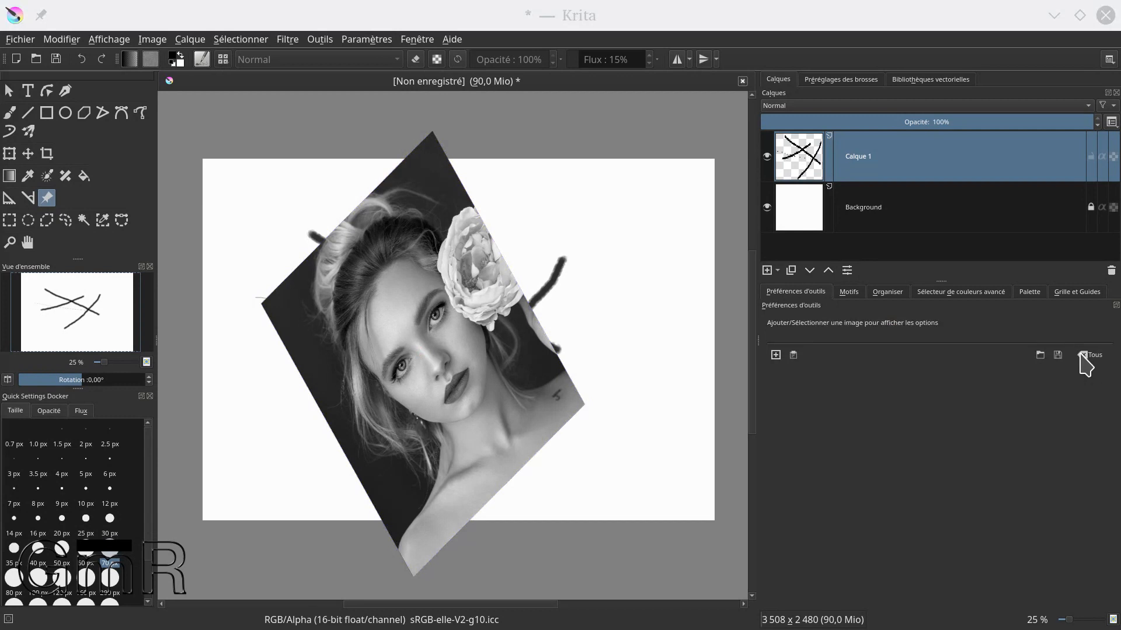
click(1082, 353)
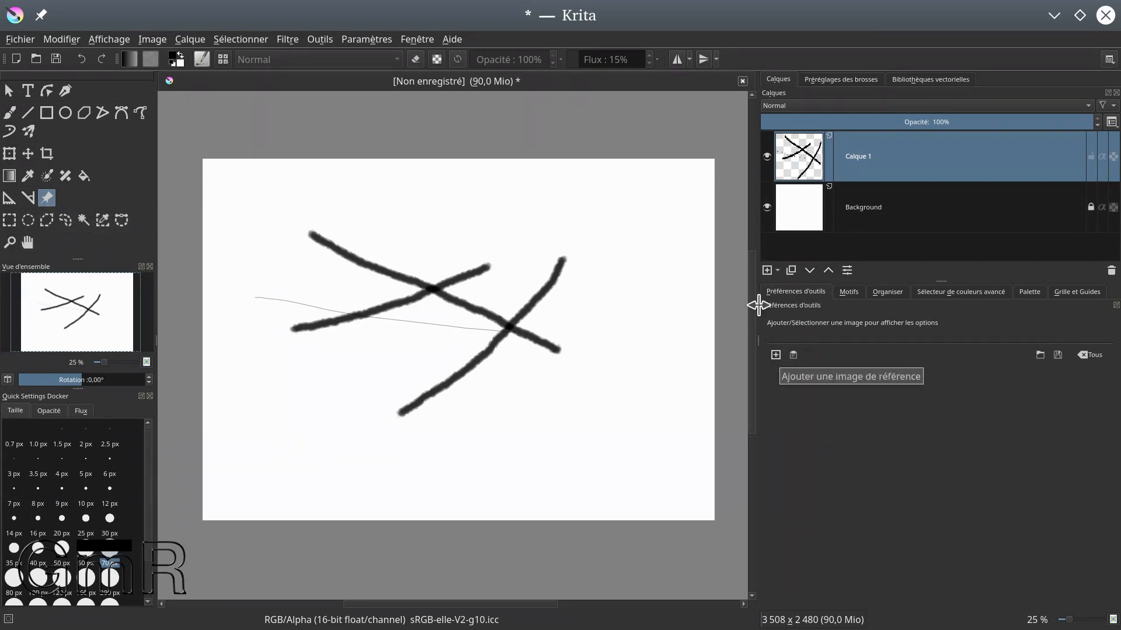
Step: Add the woman portrait as a reference image from the référence folder inside the Krita tutorial folder on the Bureau
click(775, 356)
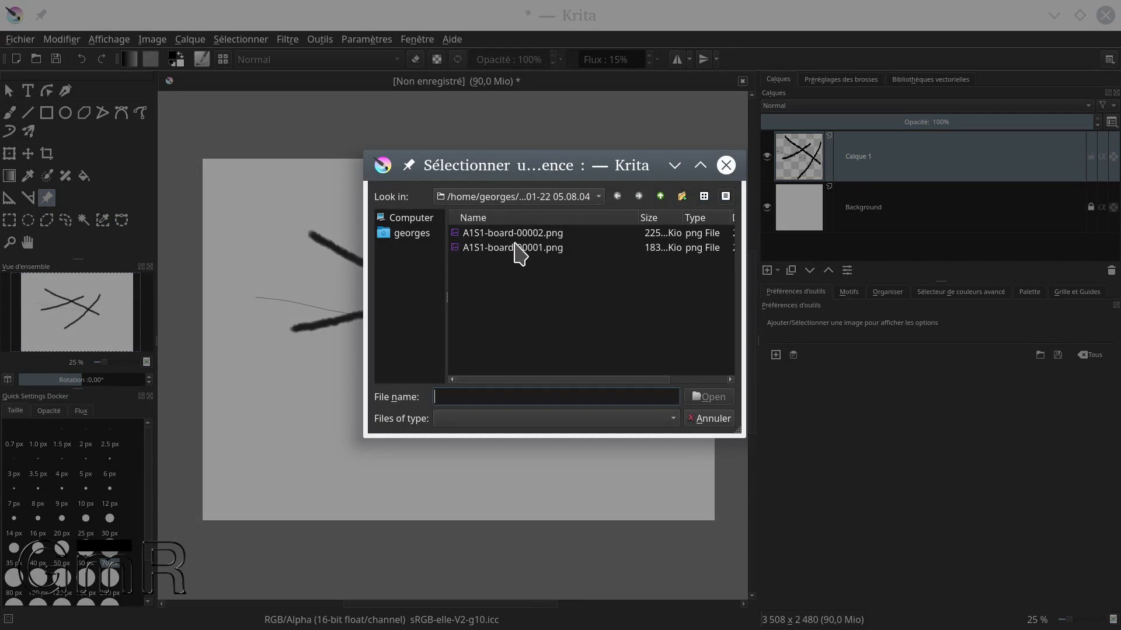
drag(741, 273, 1115, 273)
click(418, 235)
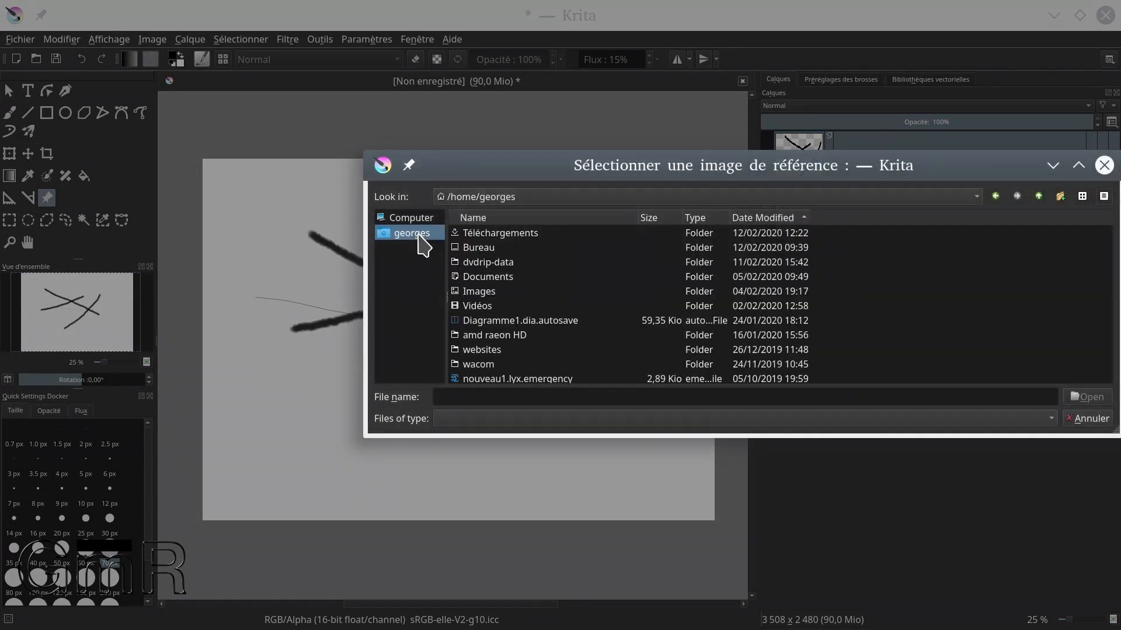
double_click(487, 251)
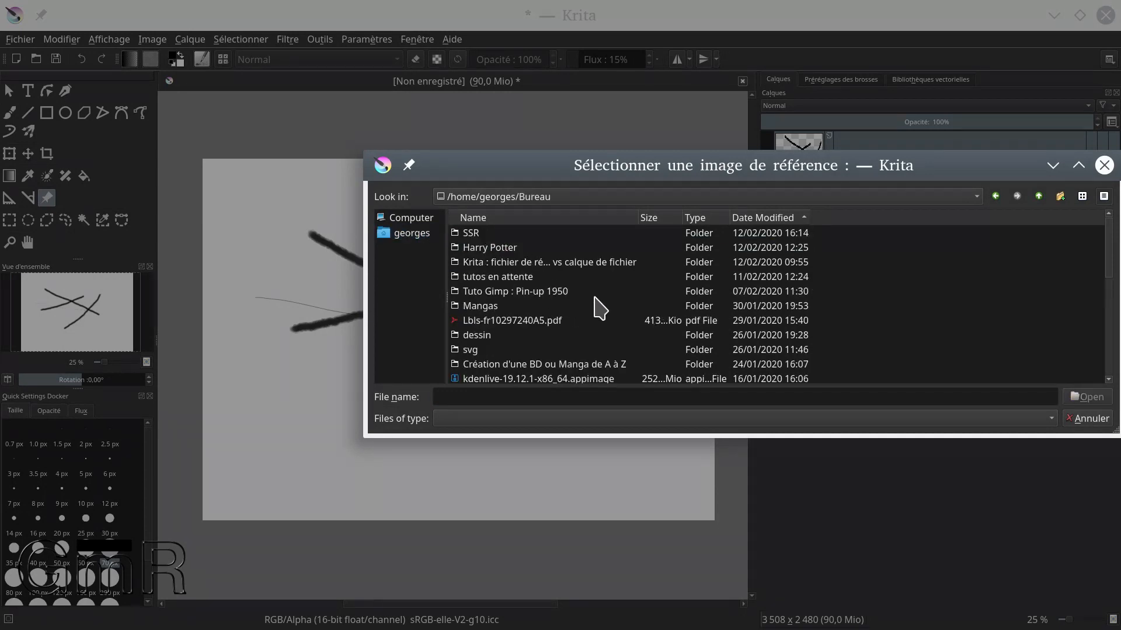
double_click(591, 266)
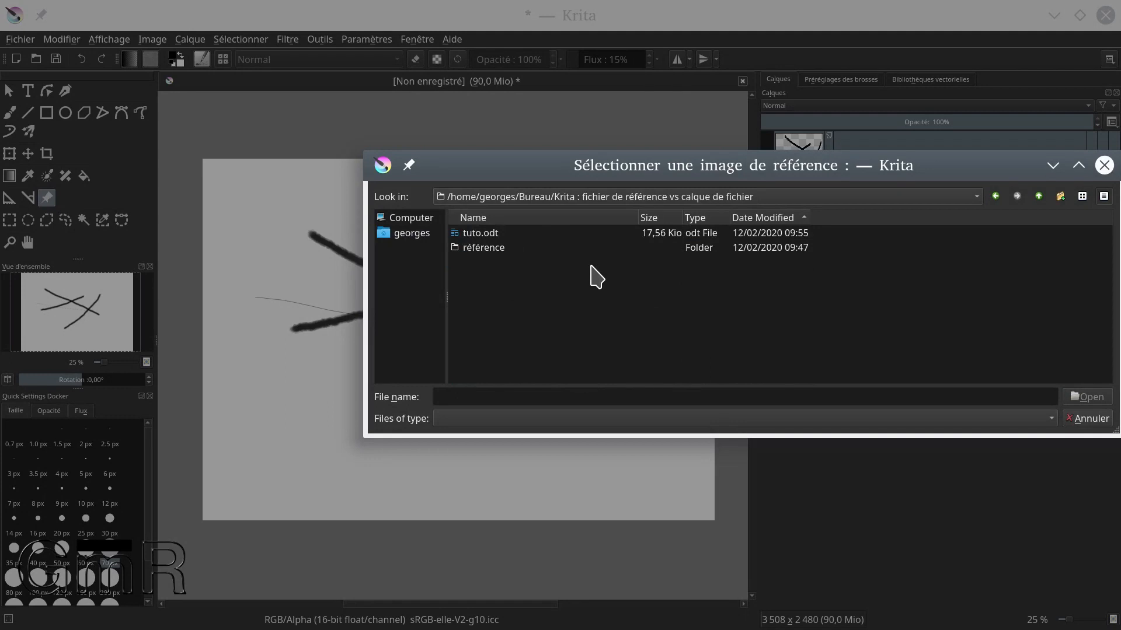
double_click(476, 249)
double_click(502, 233)
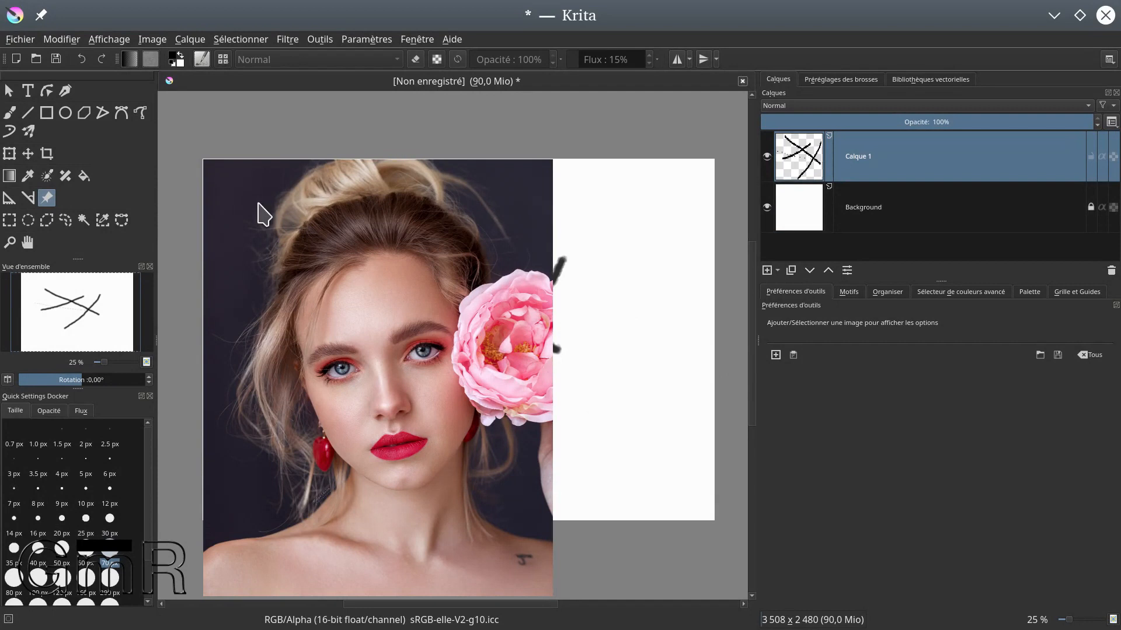
Step: Move the portrait reference image off the page to its left side and scale it down proportionally to fit beside it
click(376, 257)
drag(376, 257, 474, 254)
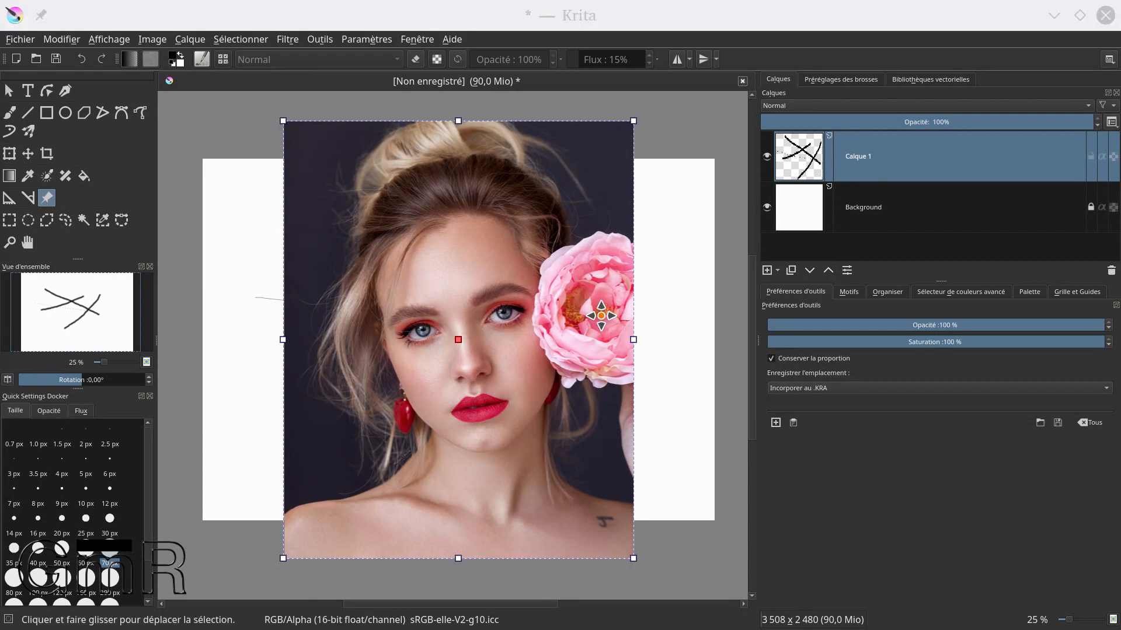
scroll(597, 350, down, 1)
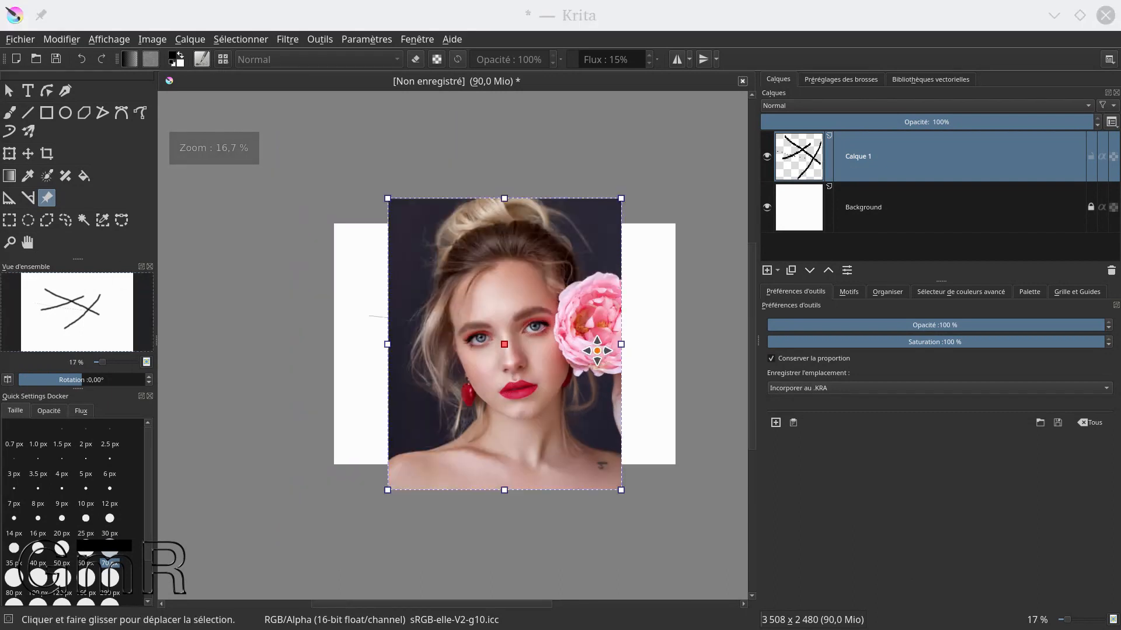
scroll(576, 349, down, 1)
drag(553, 354, 328, 354)
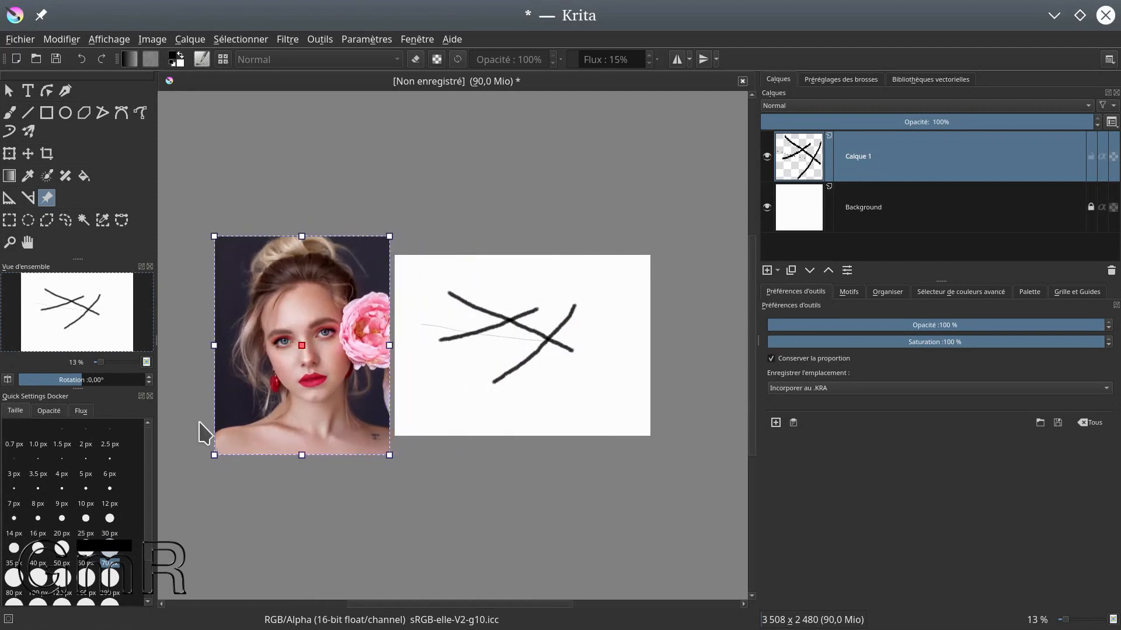
drag(220, 453, 280, 372)
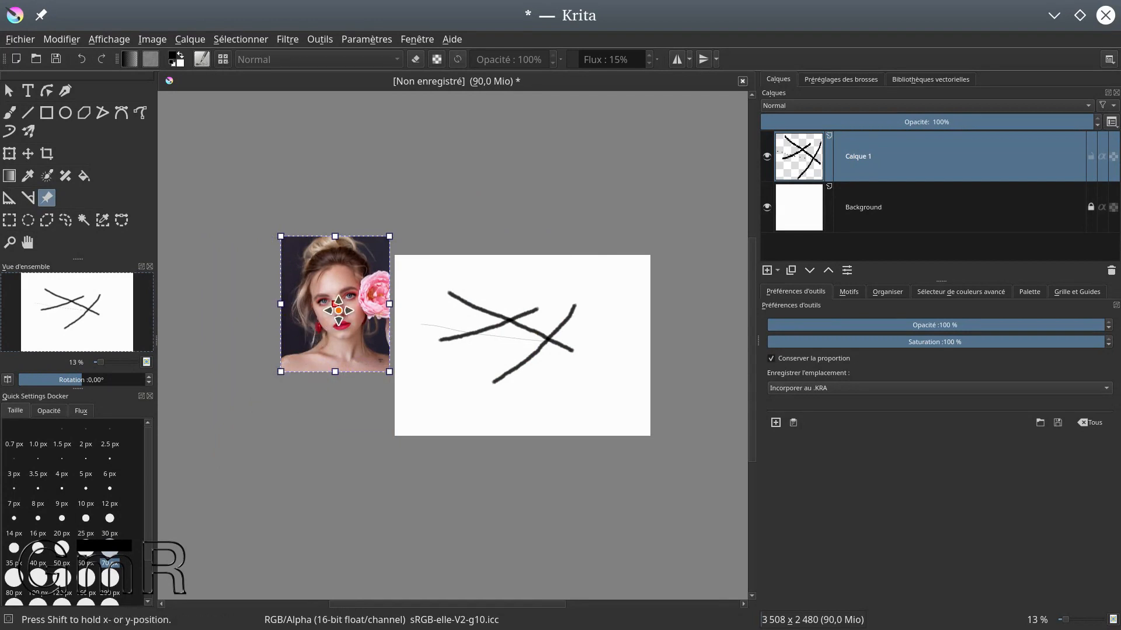
drag(339, 310, 325, 352)
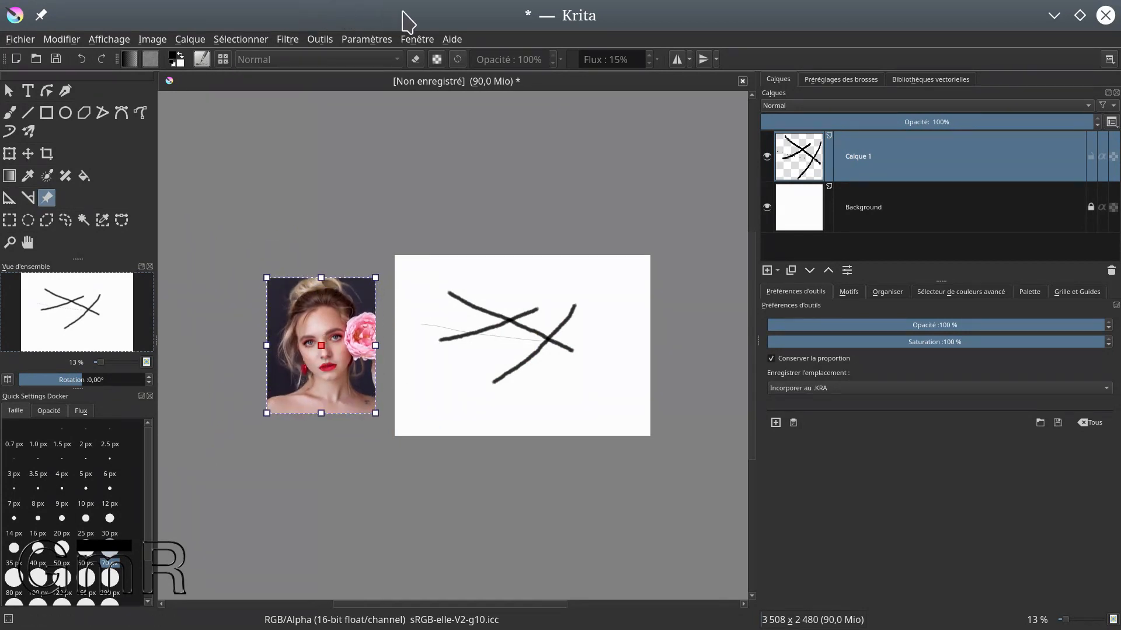
Step: Switch to the Dolphin file manager and insert car-1292761.jpg into the Krita document as a new file layer
drag(430, 29, 666, 87)
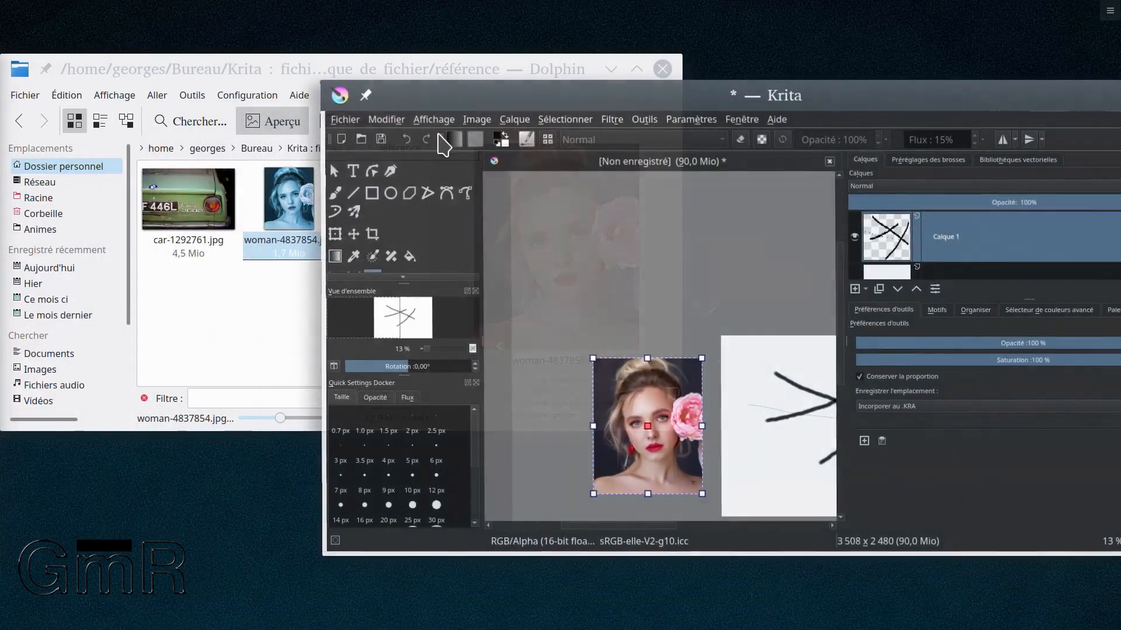
click(195, 205)
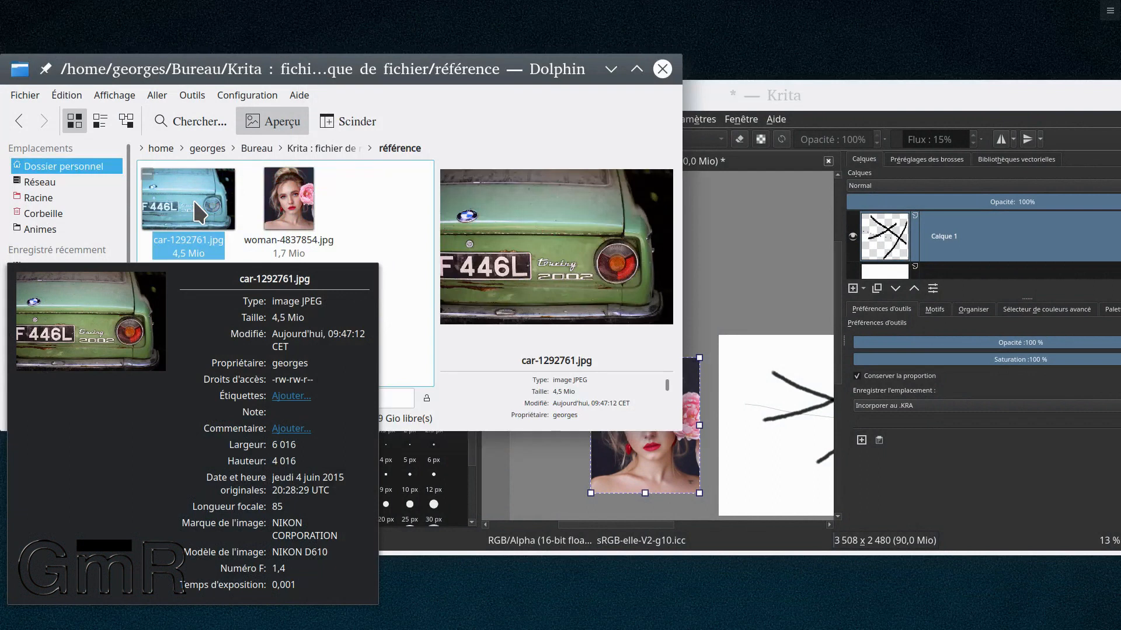
drag(195, 203, 747, 258)
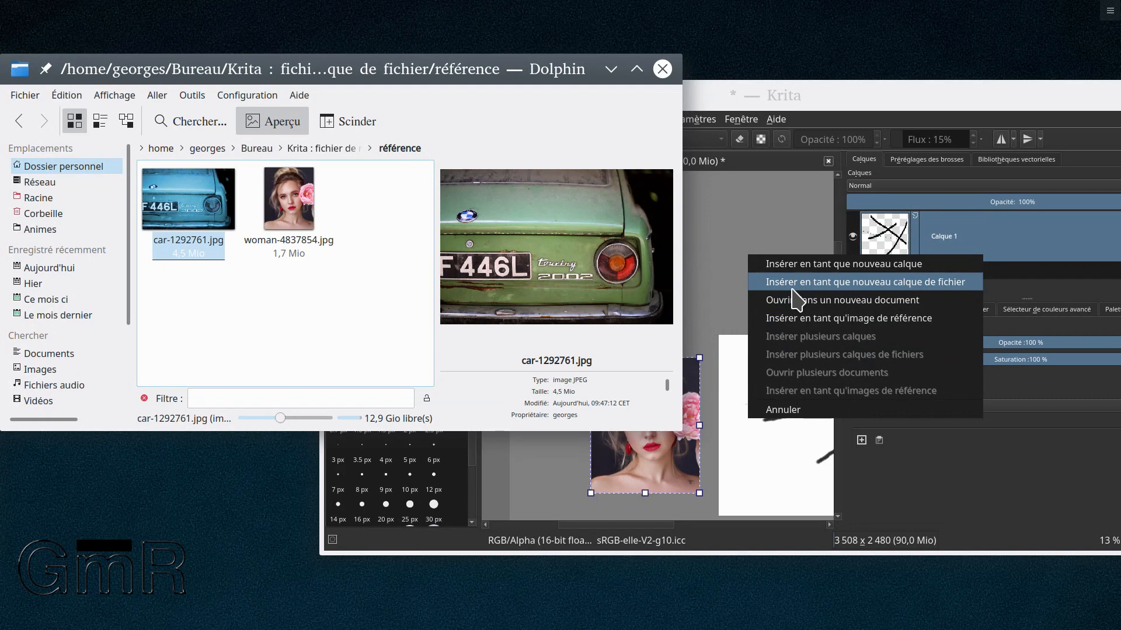
click(792, 290)
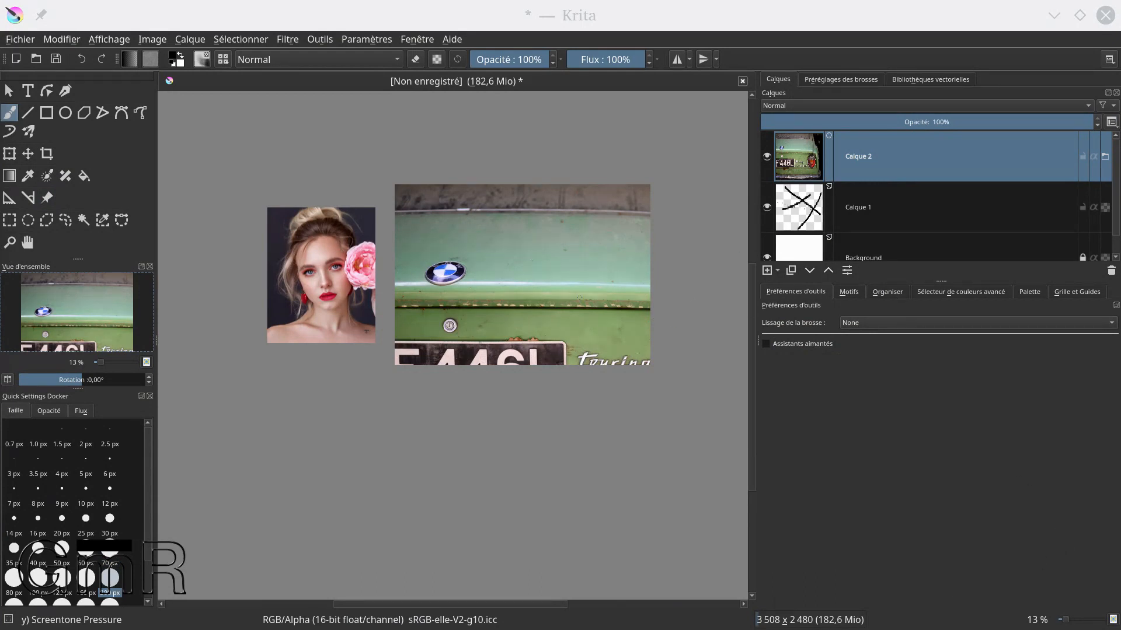
Step: Set the blending mode of the car file layer Calque 2 to Multiplier, and hide and reshow Calque 1 beneath it
click(16, 111)
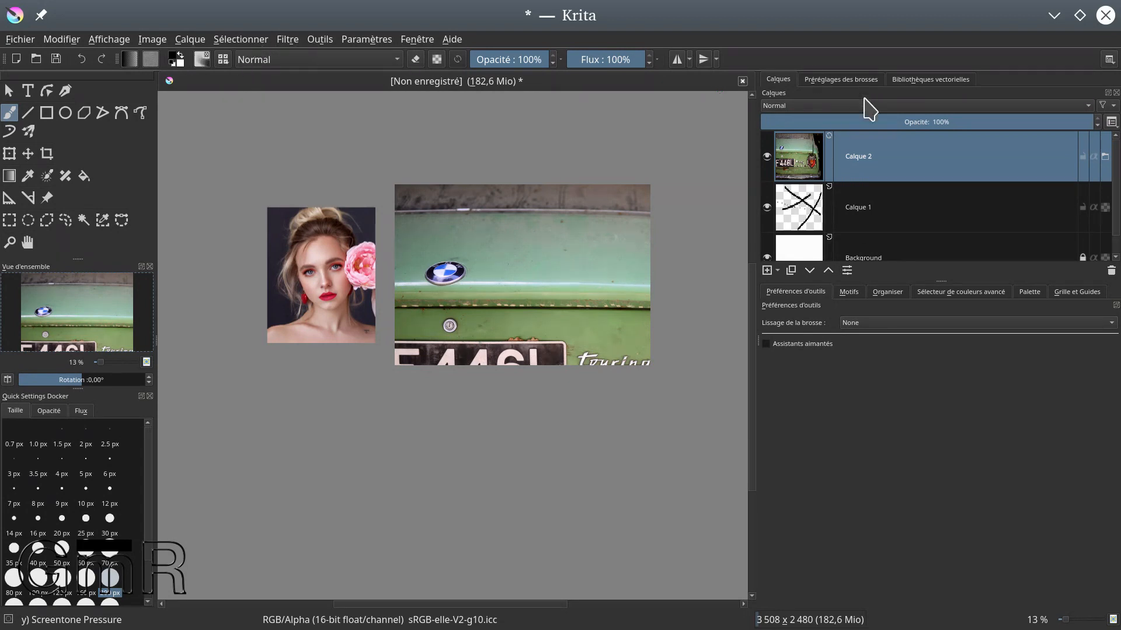
click(822, 104)
click(796, 189)
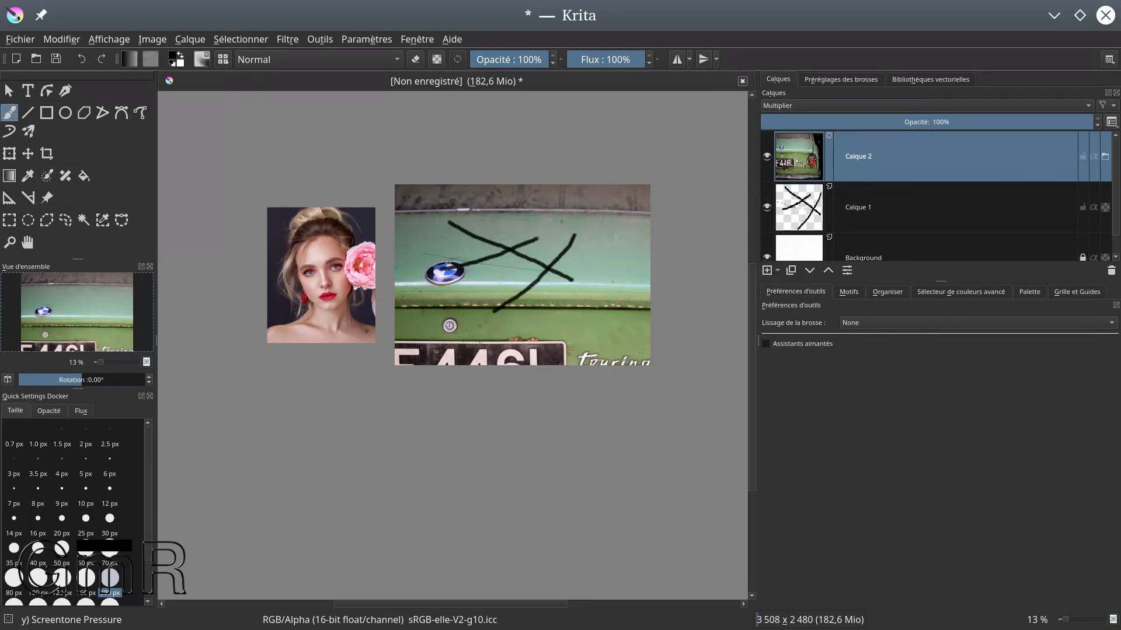
click(766, 208)
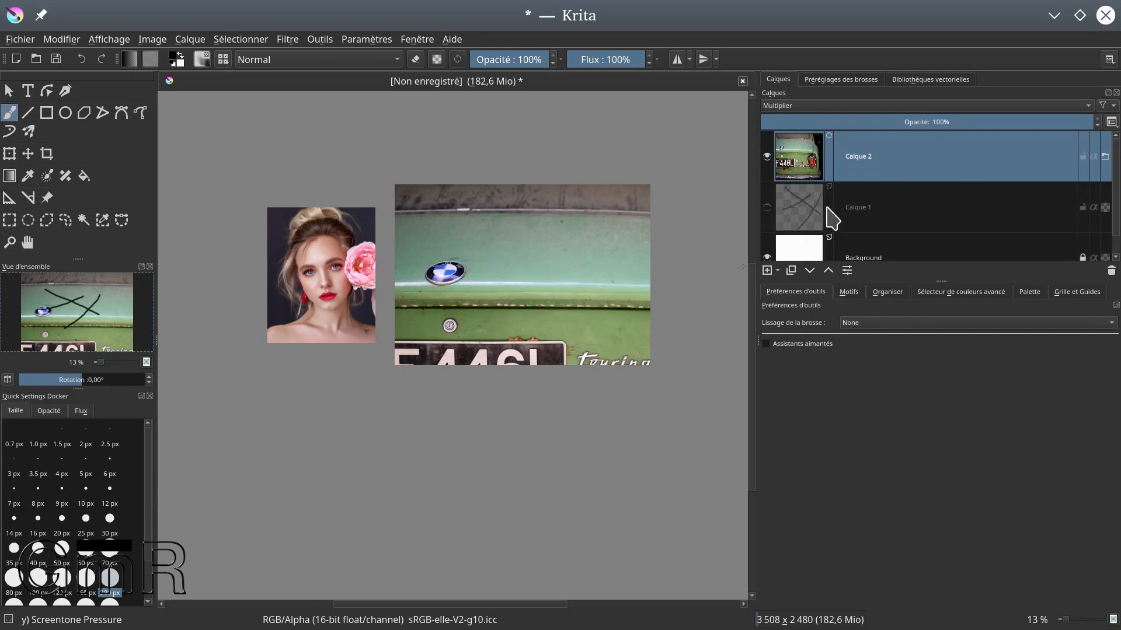
click(766, 208)
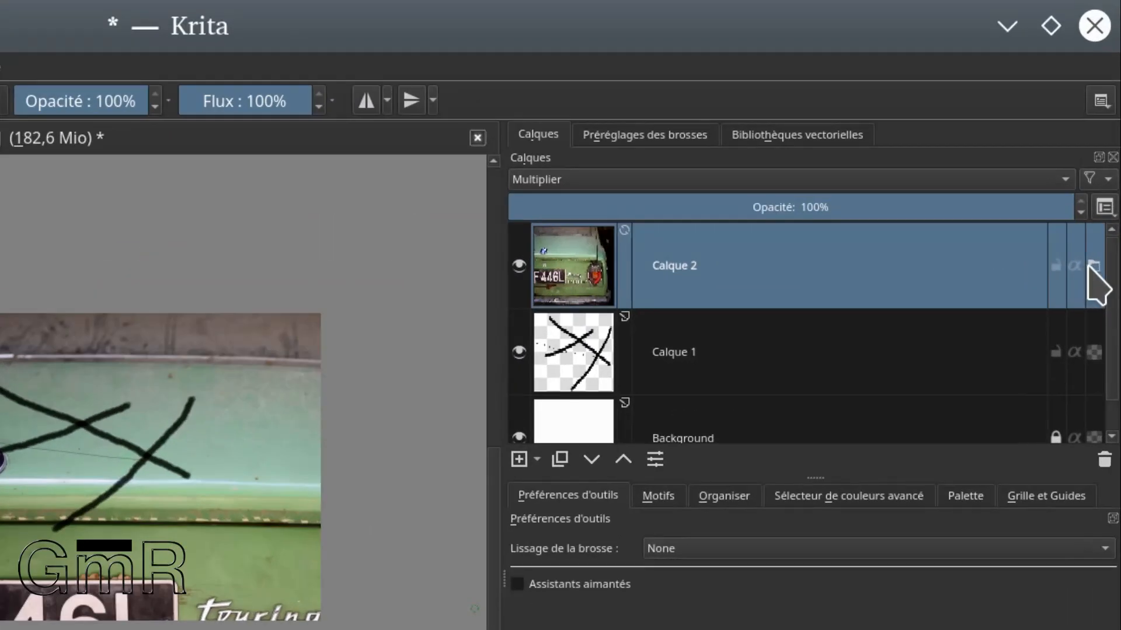
Step: Open the source image of file layer Calque 2 as its own document and scribble with the brush beside the licence plate
mouse_move(1097, 287)
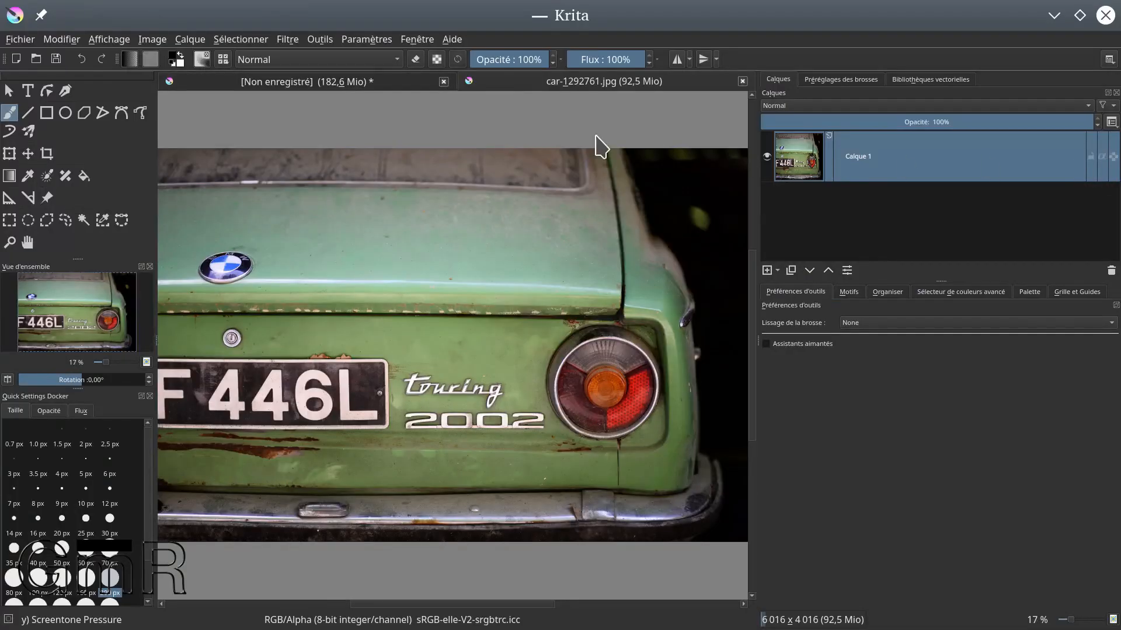
drag(535, 77, 534, 125)
mouse_move(388, 315)
mouse_down()
mouse_move(349, 380)
mouse_move(405, 425)
mouse_move(403, 332)
mouse_move(435, 345)
mouse_move(412, 355)
mouse_move(465, 354)
mouse_up()
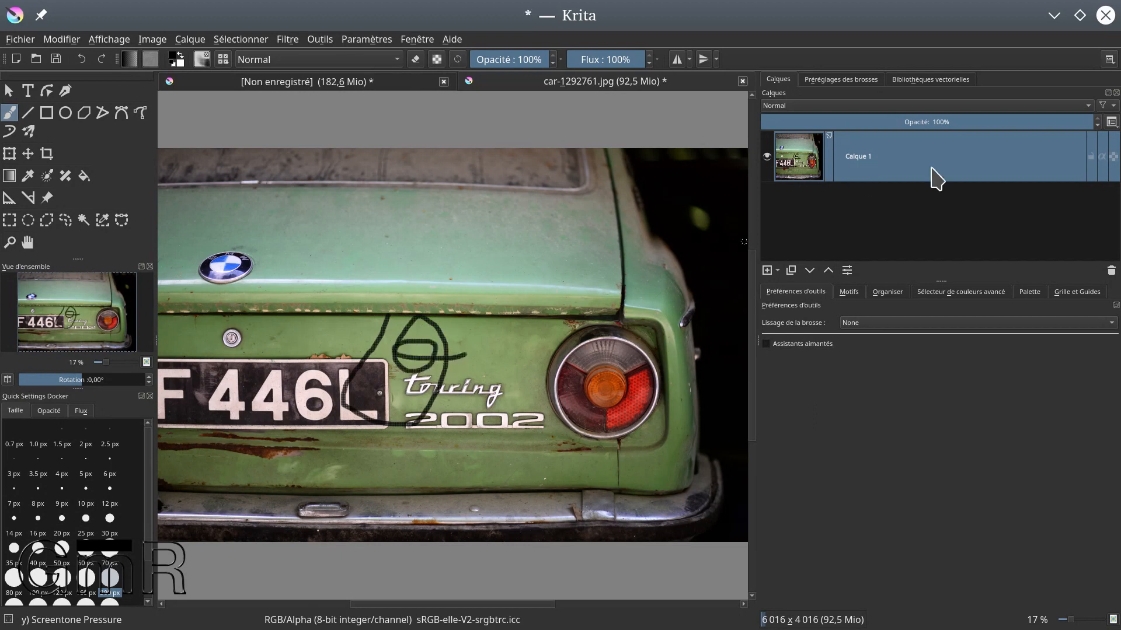
Step: Copy the scribbled car layer from car-1292761.jpg and paste it above Calque 1 in the unsaved document
mouse_move(906, 158)
right_click(897, 160)
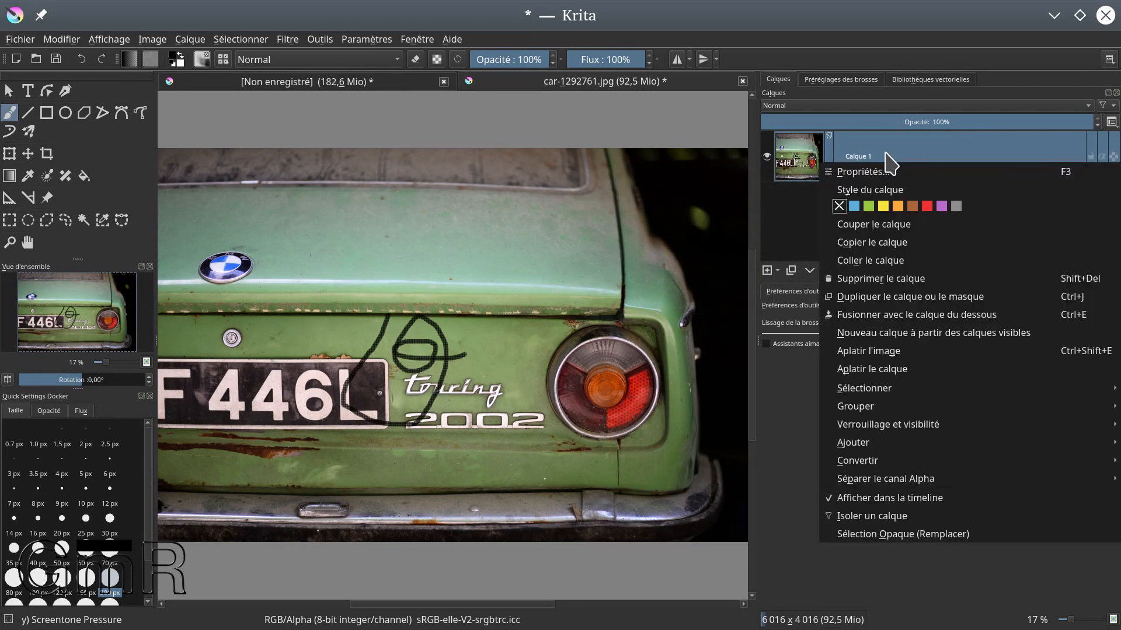
click(914, 245)
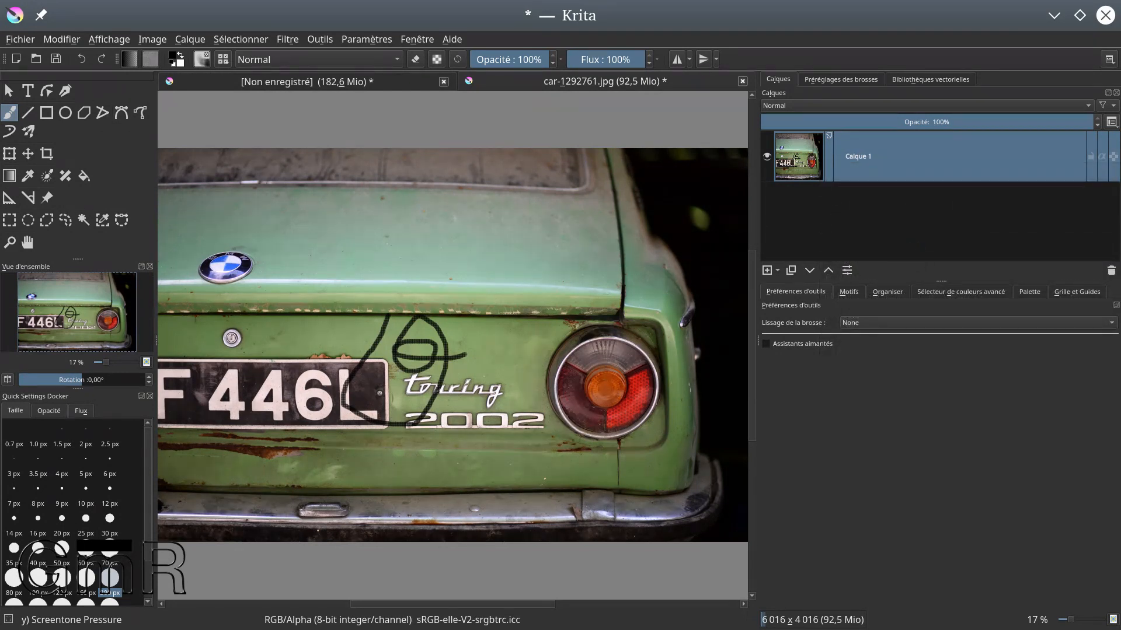
click(231, 87)
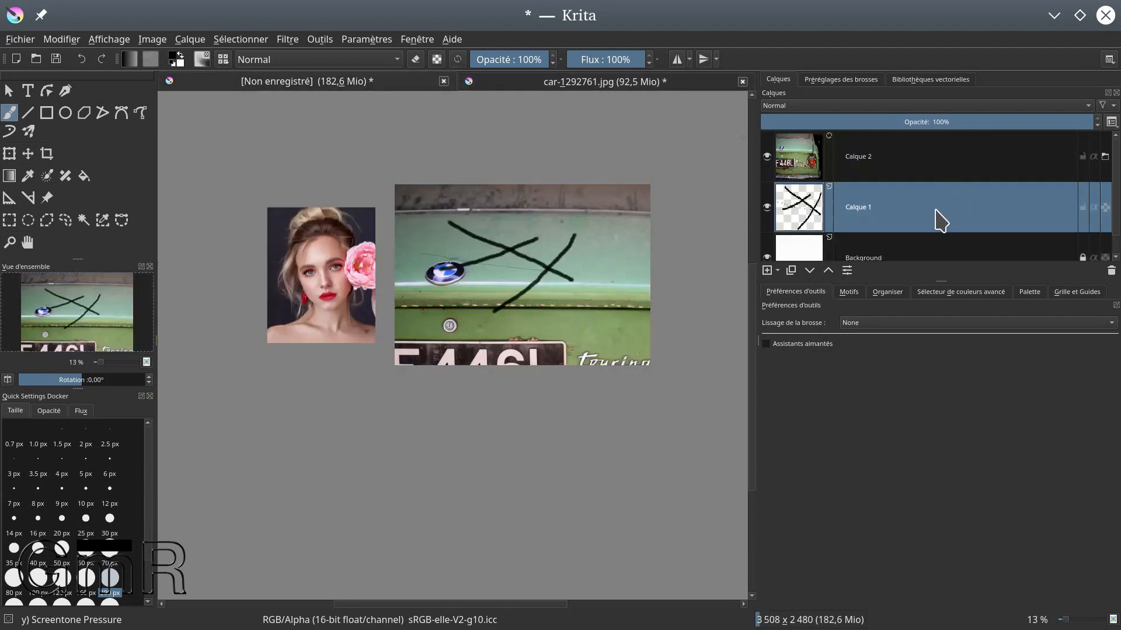
right_click(935, 210)
mouse_move(903, 443)
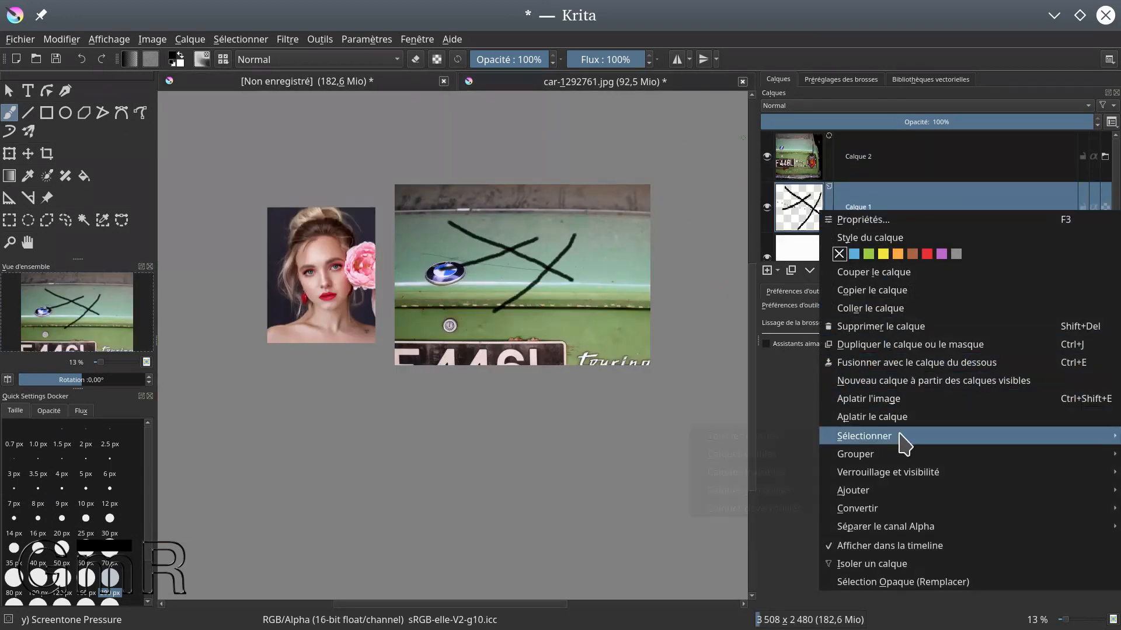
click(900, 315)
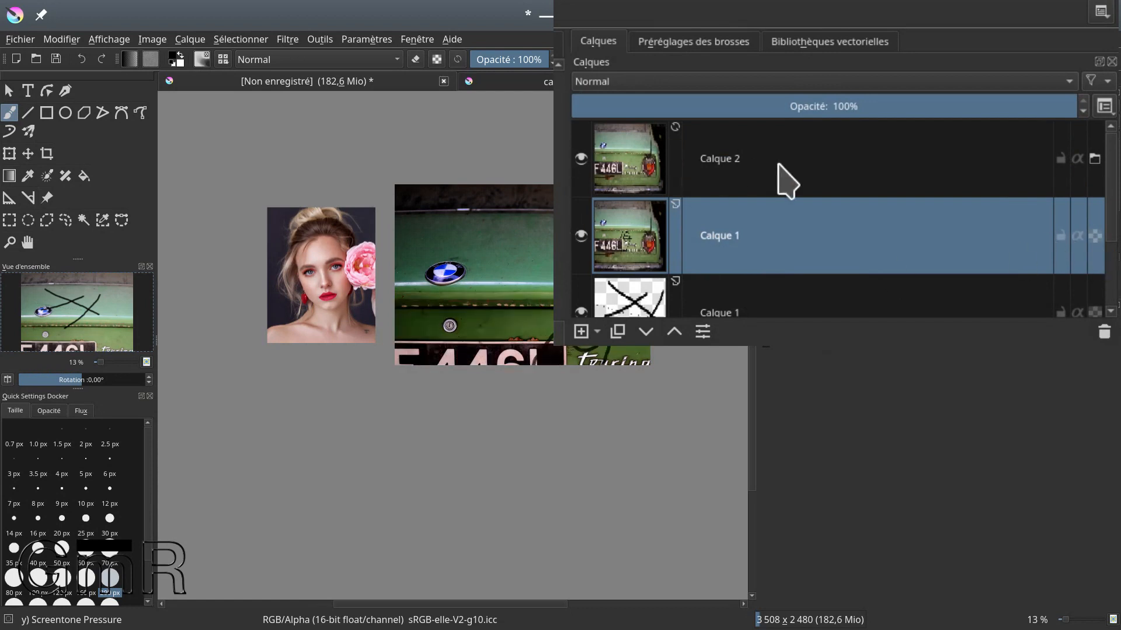
Step: Hide the file layer Calque 2, paint freehand strokes on the pasted car layer near the emblem, and show Calque 2 again
click(581, 158)
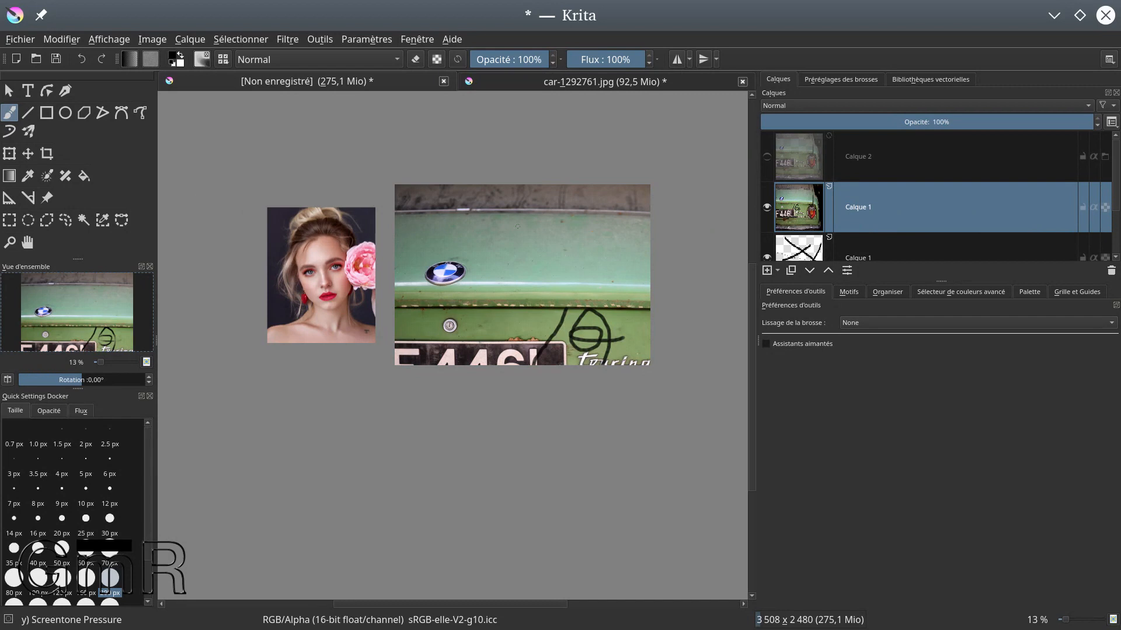
mouse_move(604, 272)
mouse_down()
mouse_move(524, 246)
mouse_move(562, 239)
mouse_up()
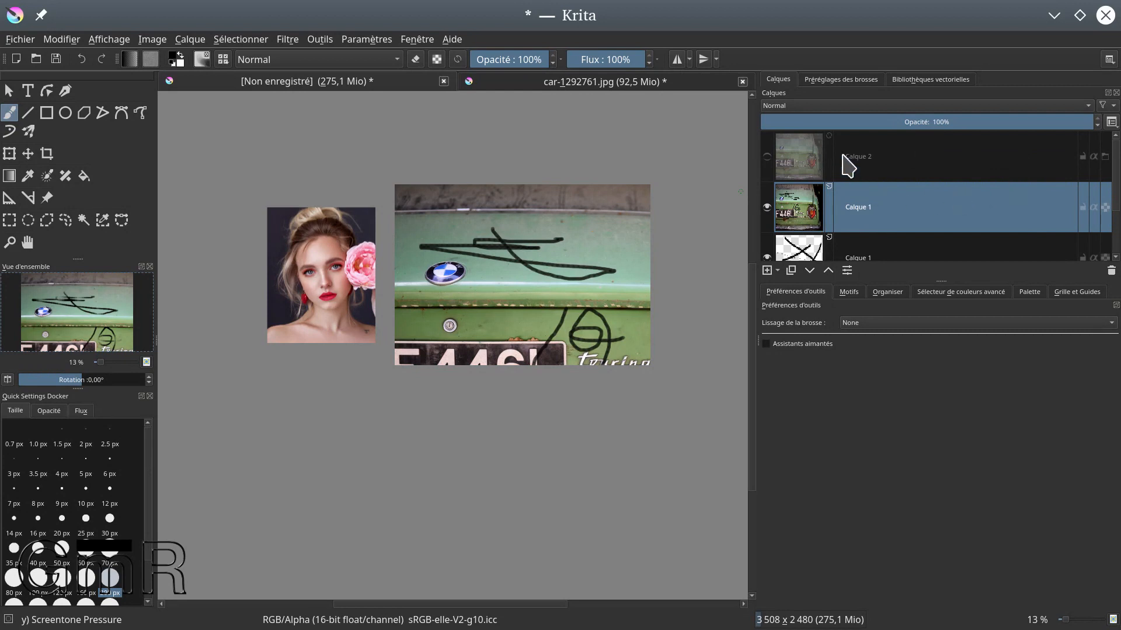
mouse_move(848, 167)
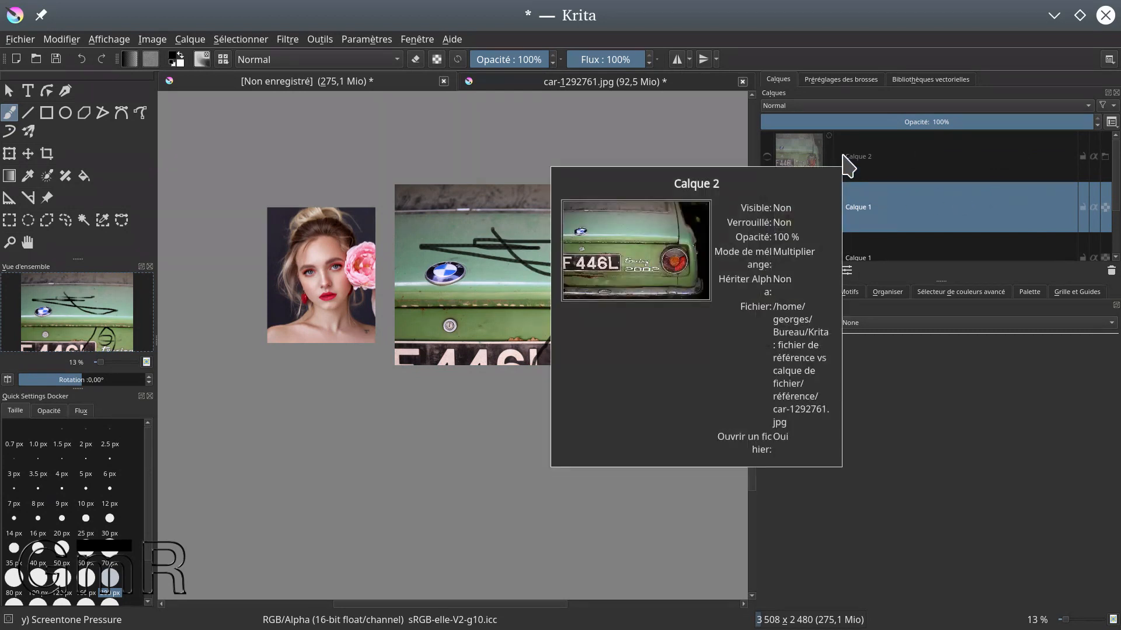
click(766, 157)
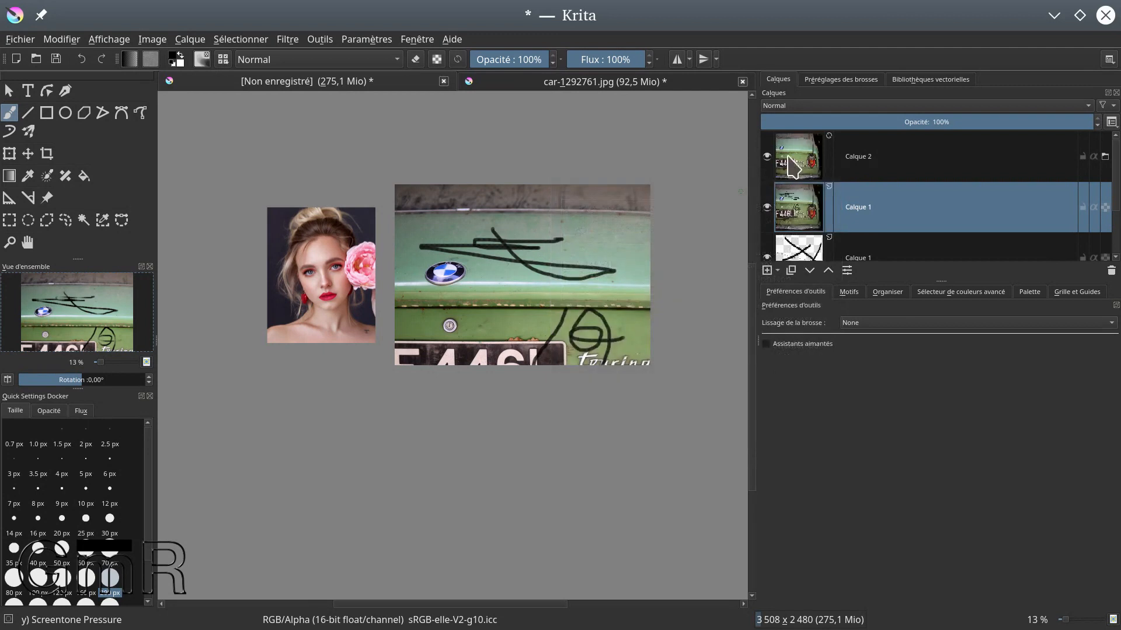
mouse_move(924, 155)
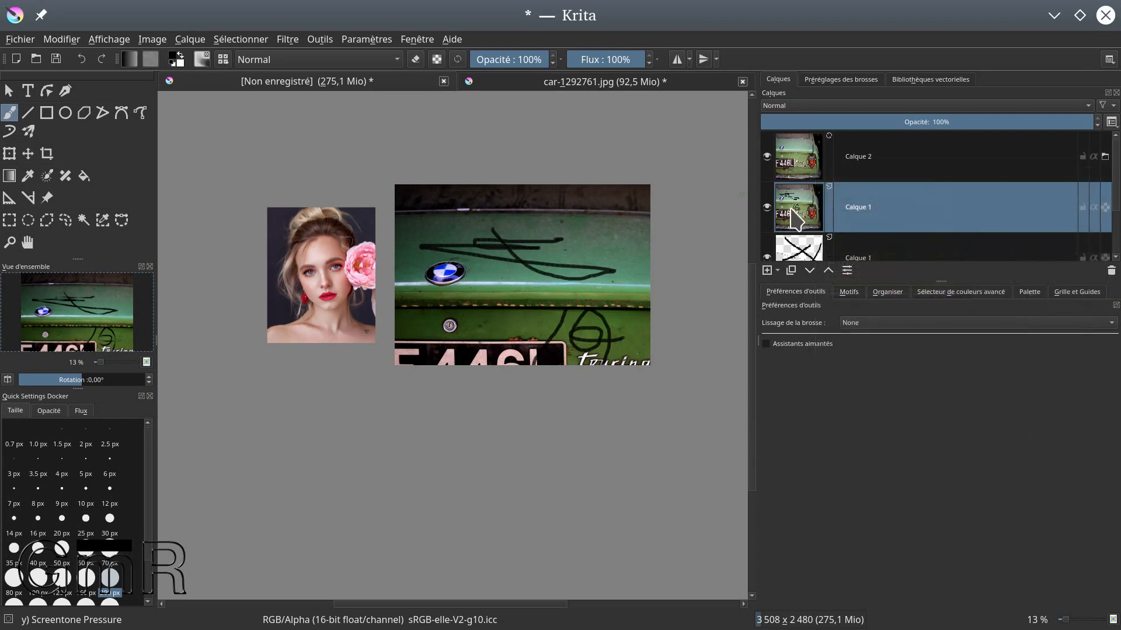
Step: Start a new file layer Calque 3 above Calque 1 with the scaling option Redimensionner à la taille de l'image
click(765, 156)
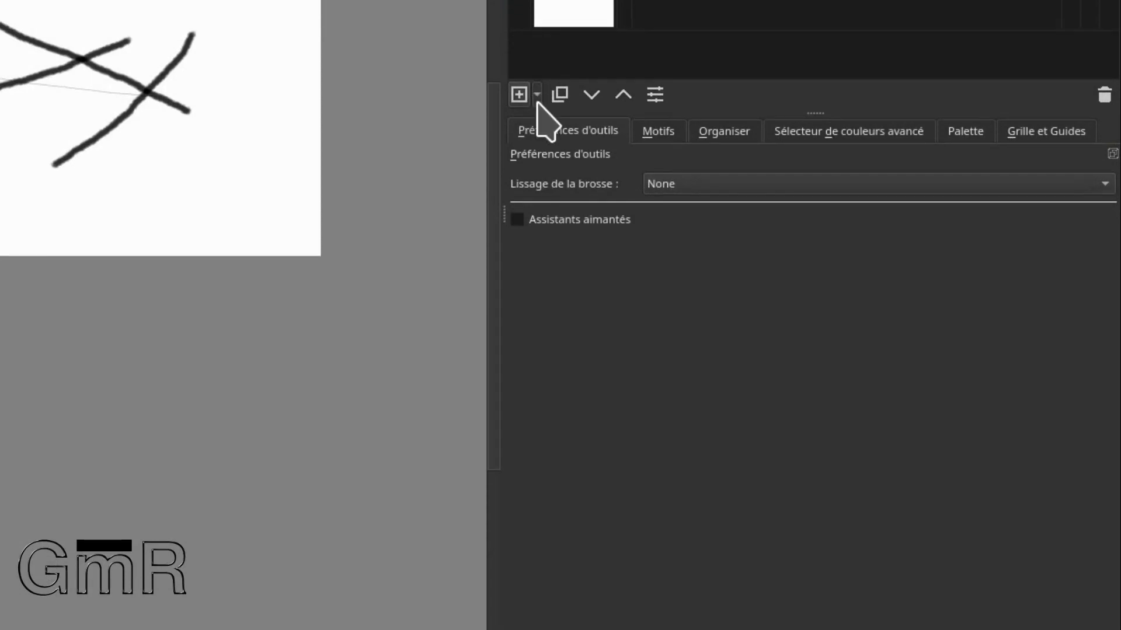
click(537, 98)
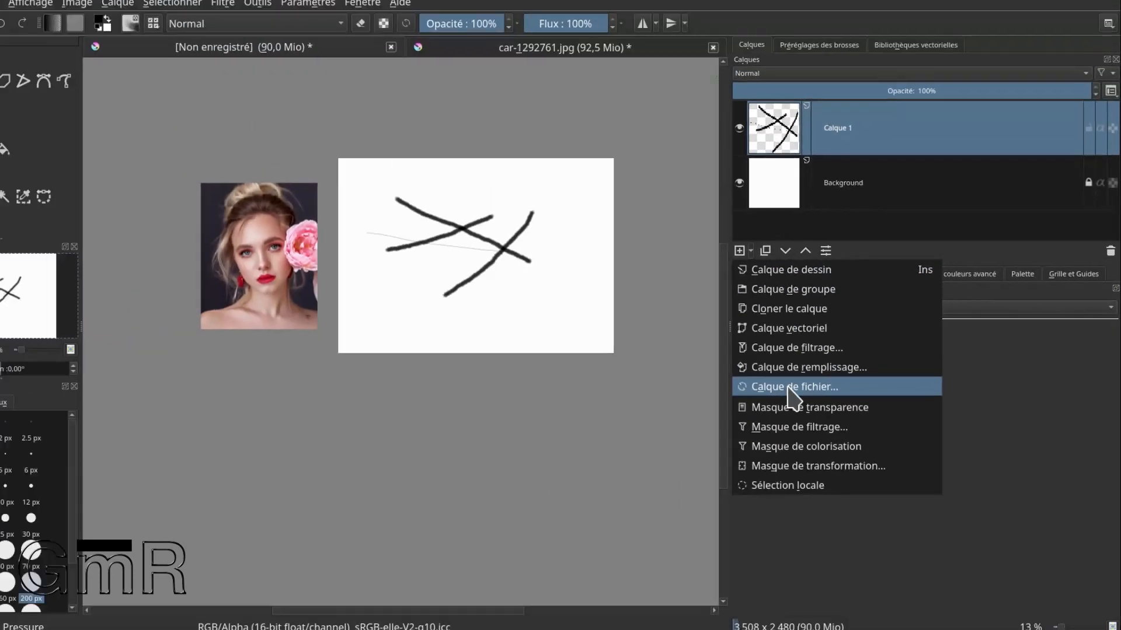
click(794, 387)
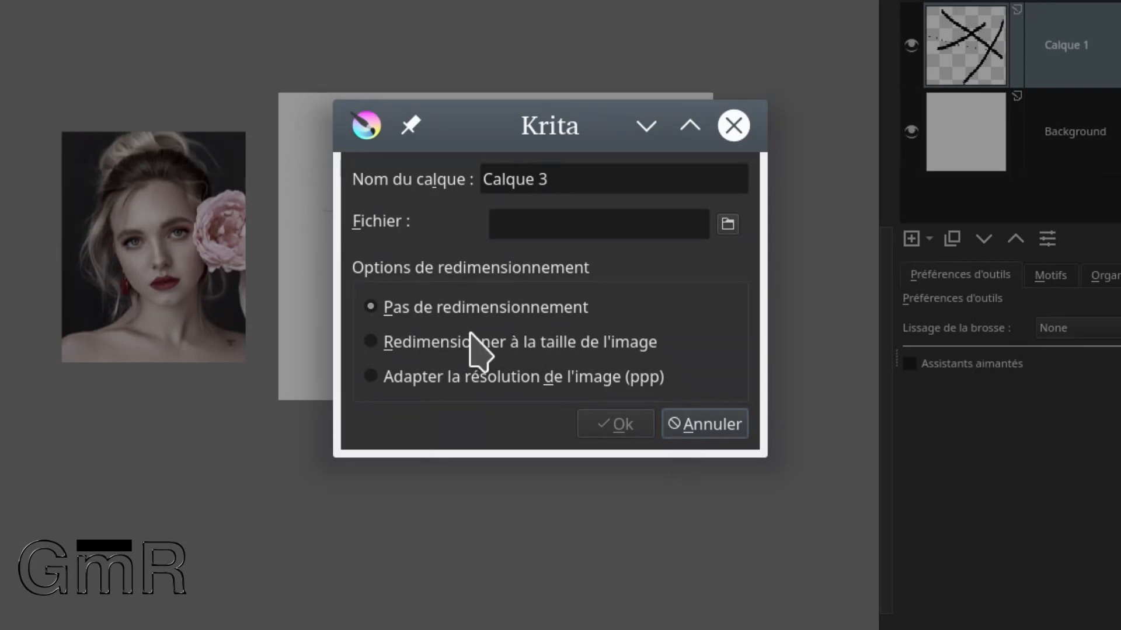
click(434, 348)
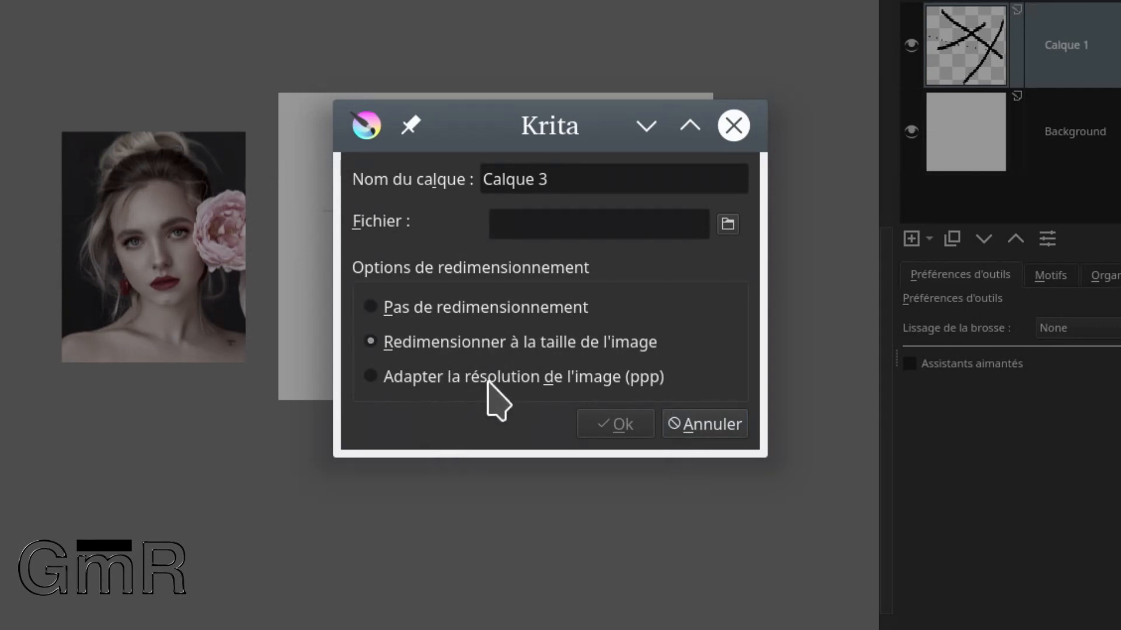
click(468, 346)
Step: Choose car-1292761.jpg from the référence folder as the source of Calque 3 and create the file layer
click(729, 225)
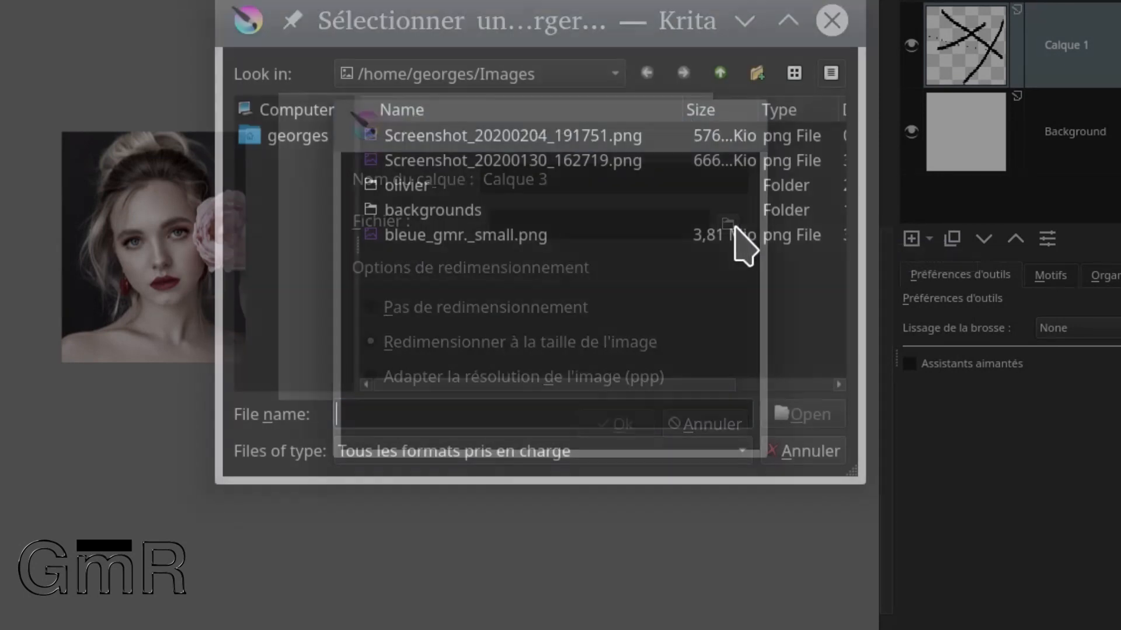
click(298, 140)
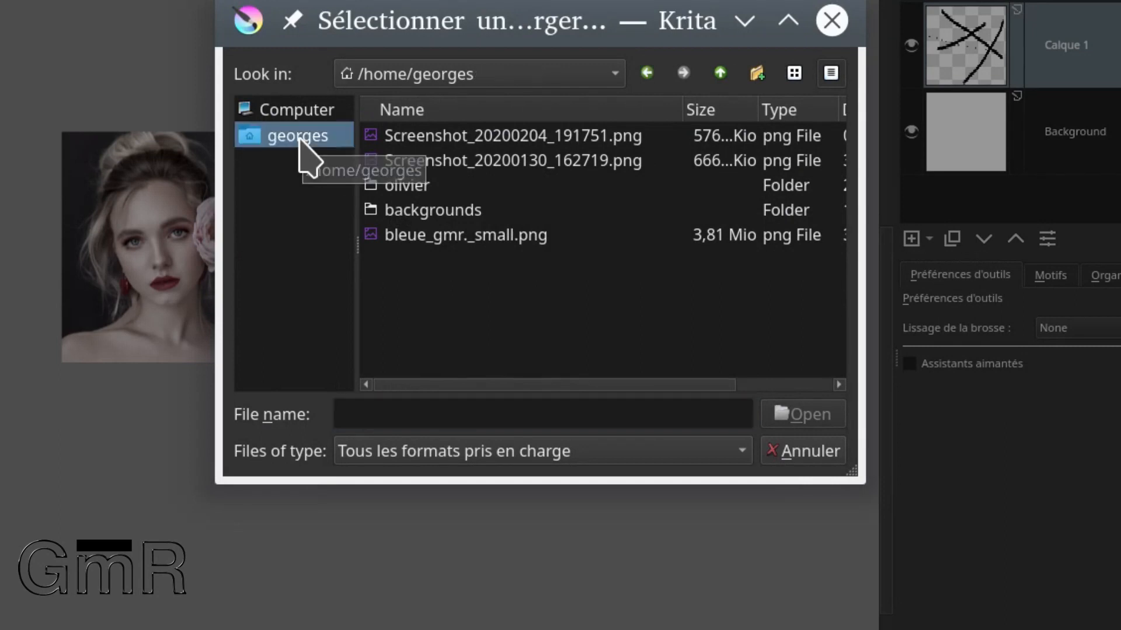
double_click(409, 161)
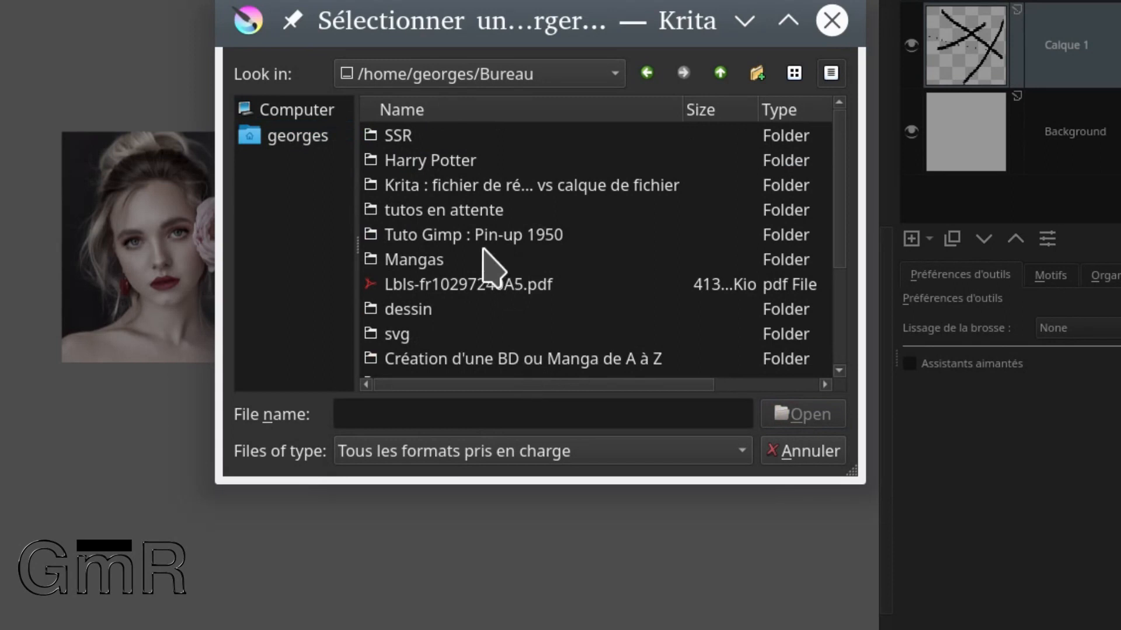
double_click(599, 185)
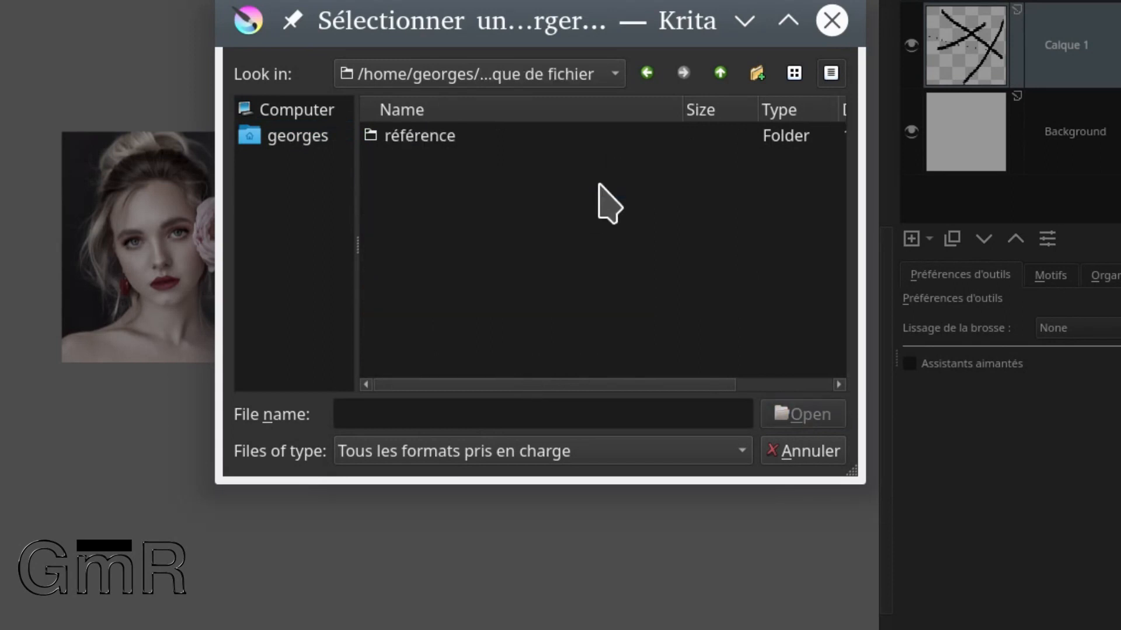
double_click(426, 131)
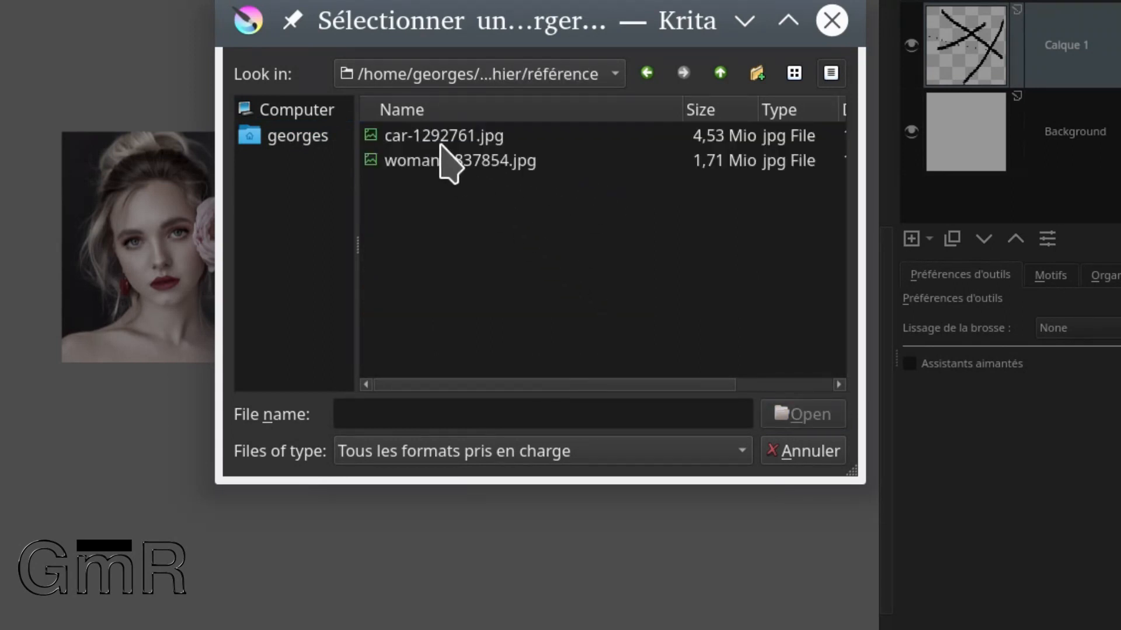
double_click(438, 137)
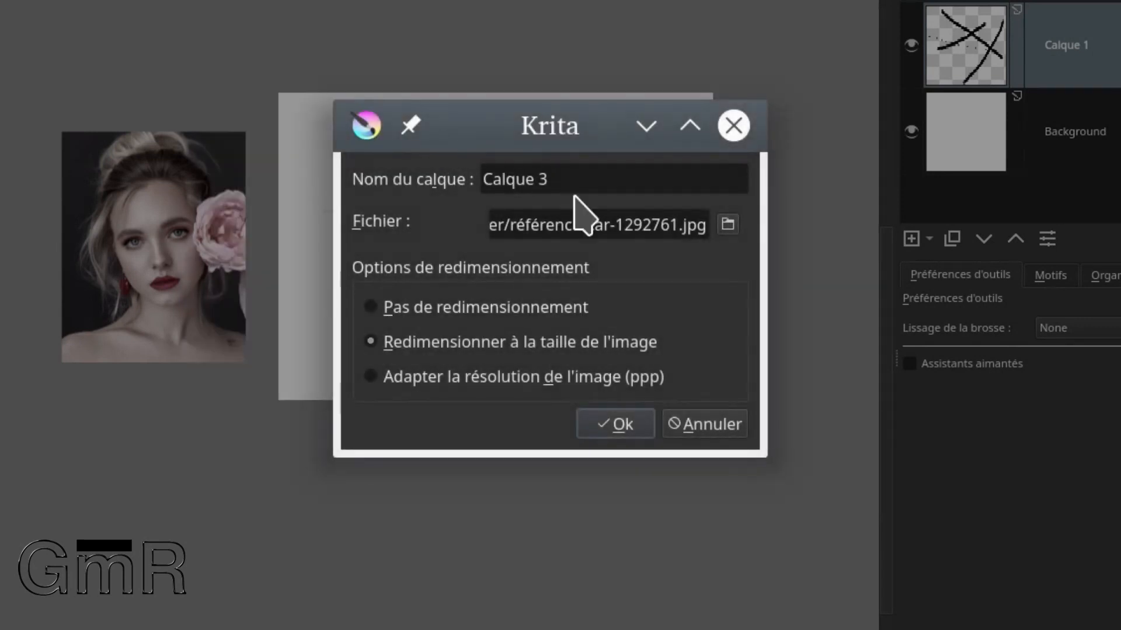
click(625, 425)
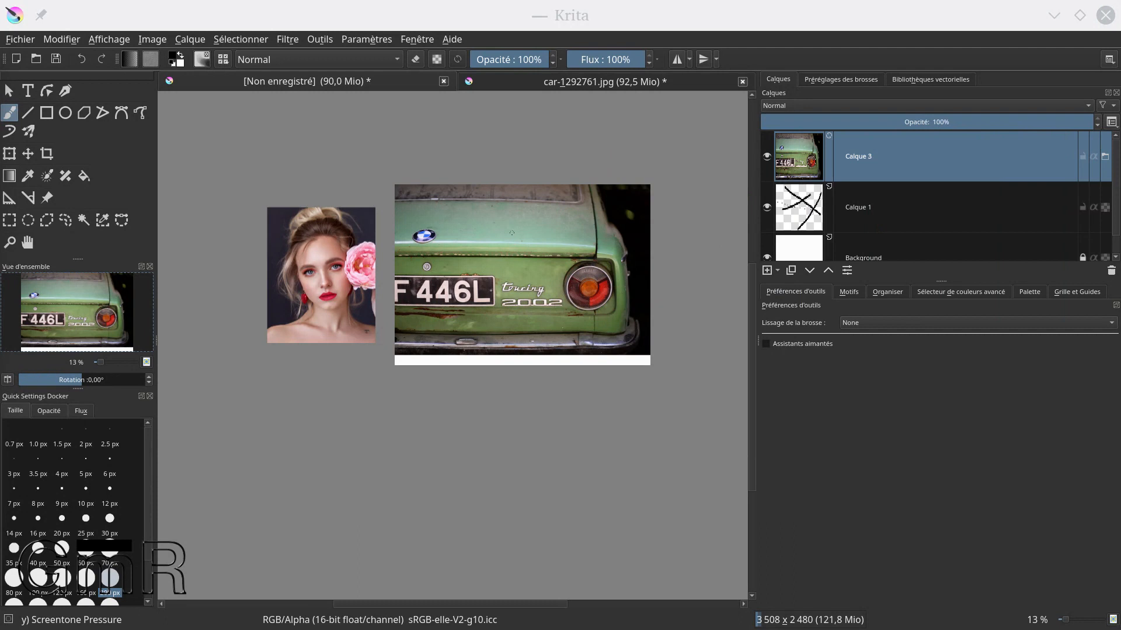
Step: Insert car-1292761.jpg from the Dolphin file manager into the Krita document as a new layer, and maximize the Krita window again
drag(521, 18, 762, 97)
click(195, 221)
drag(195, 221, 776, 417)
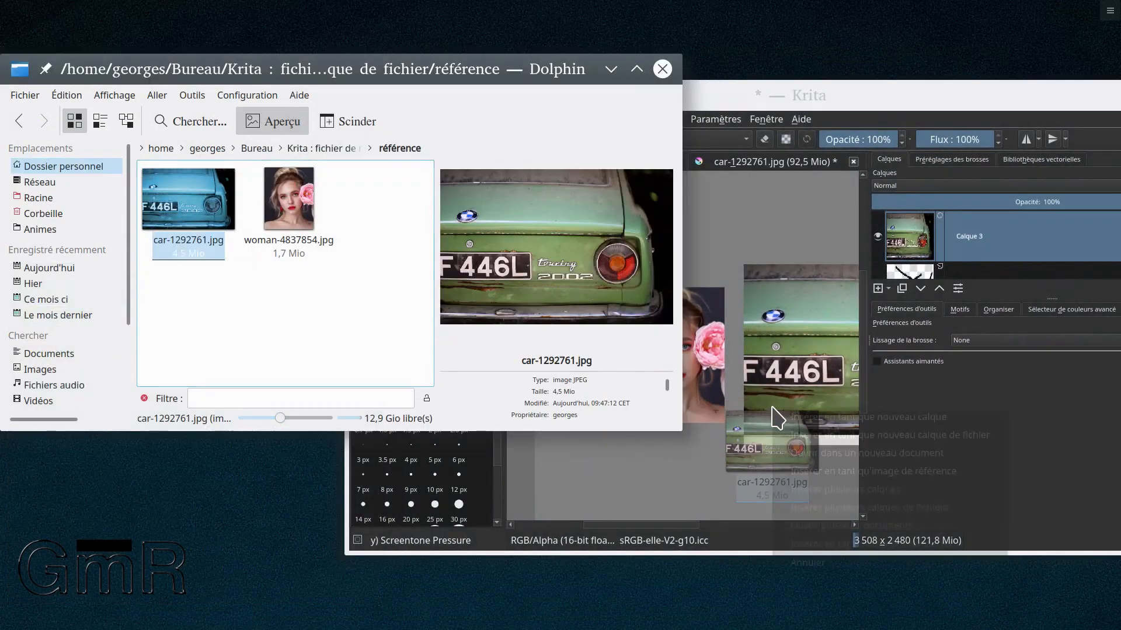
click(942, 416)
drag(935, 111, 723, 105)
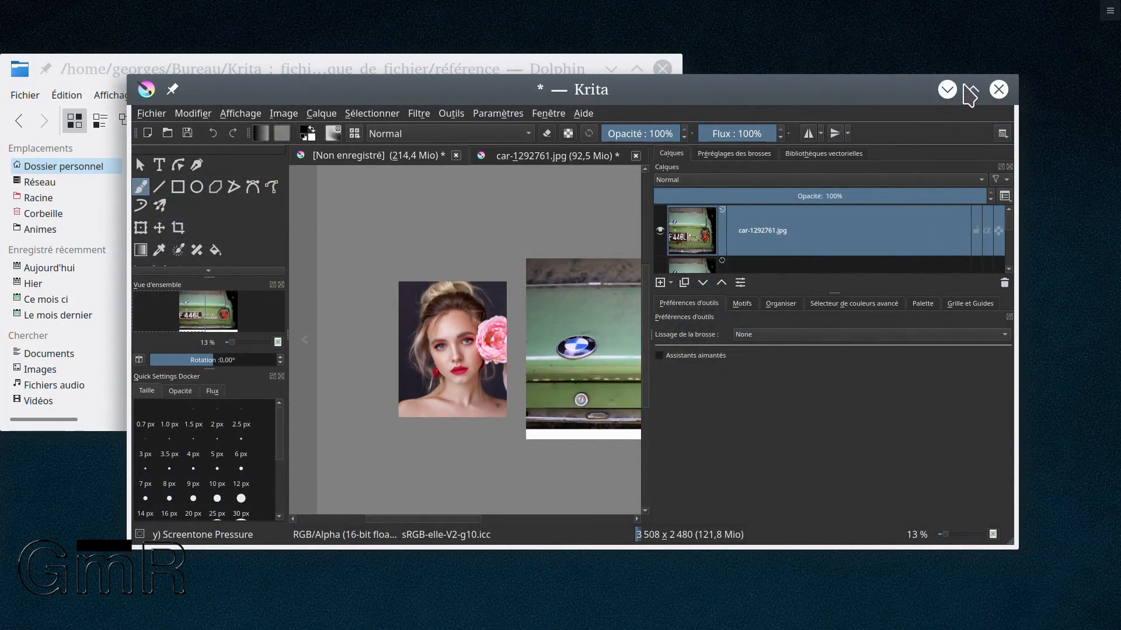
click(970, 91)
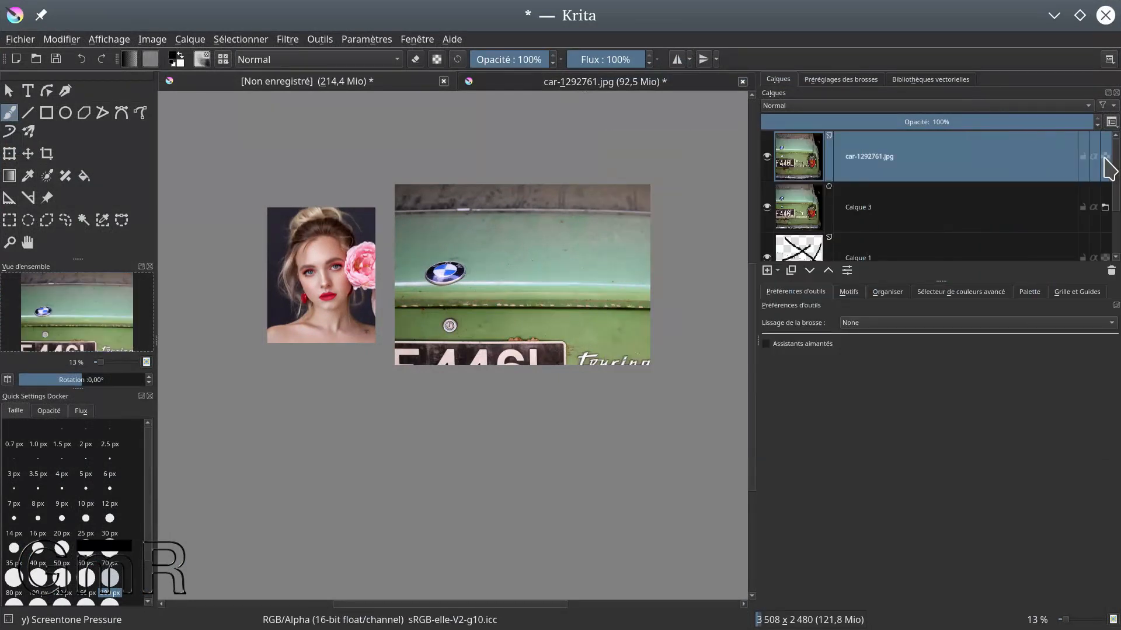
Step: Compare the layer type indicators of car-1292761.jpg and Calque 3, and view the properties of the layer car-1292761.jpg
mouse_move(1108, 170)
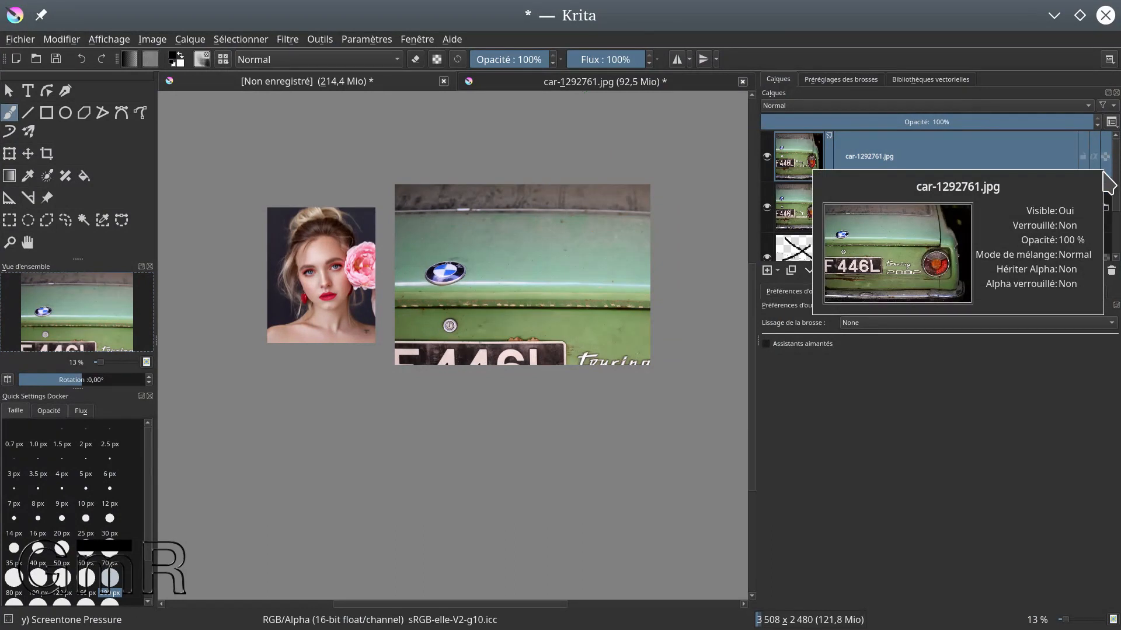
mouse_move(1109, 222)
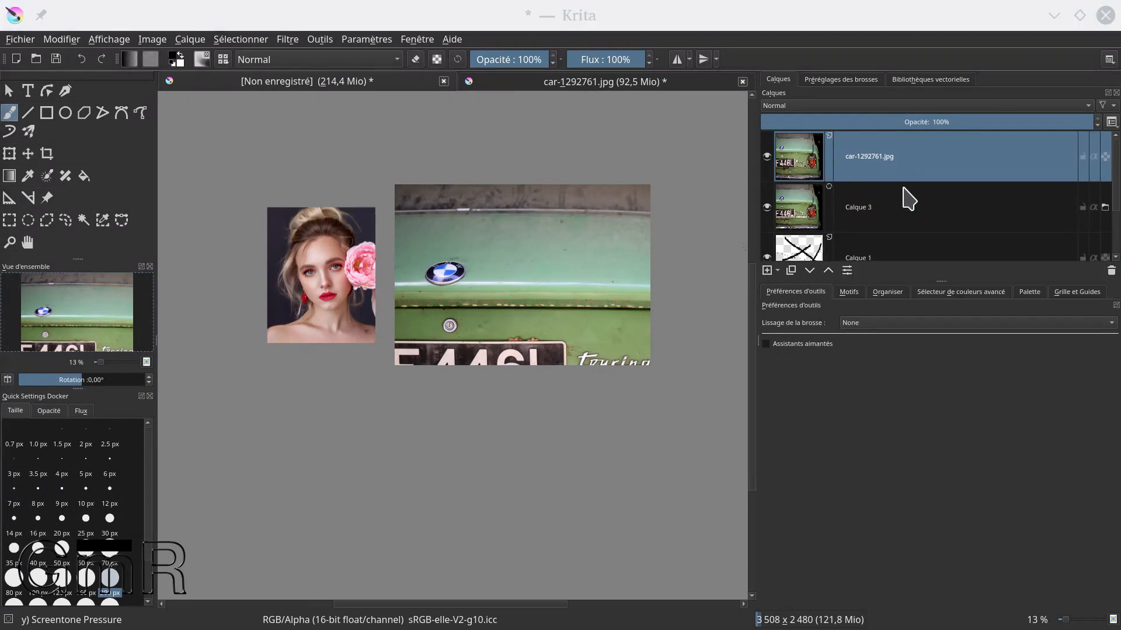
right_click(905, 156)
click(882, 169)
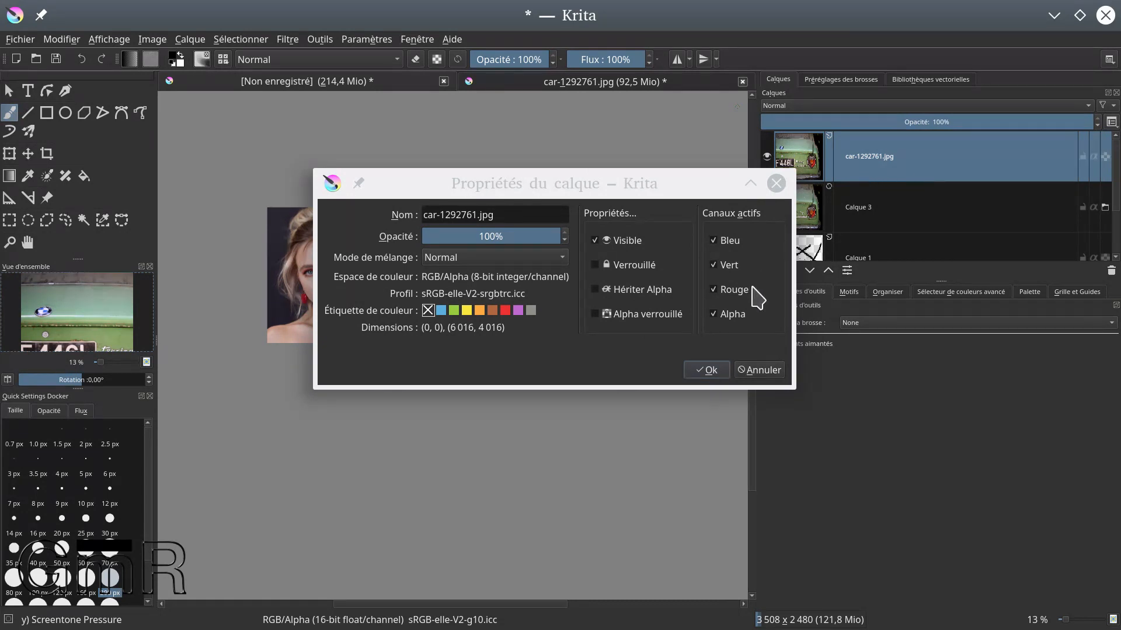
click(717, 368)
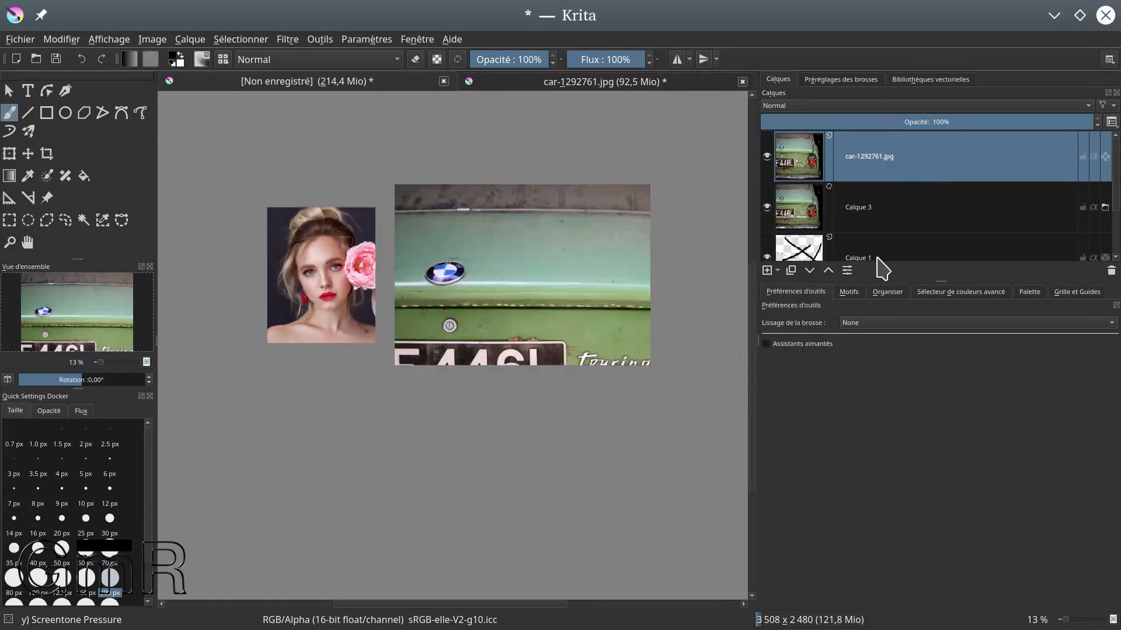
Step: Set the scaling option of the file layer Calque 3 to Pas de redimensionnement in its properties
click(862, 221)
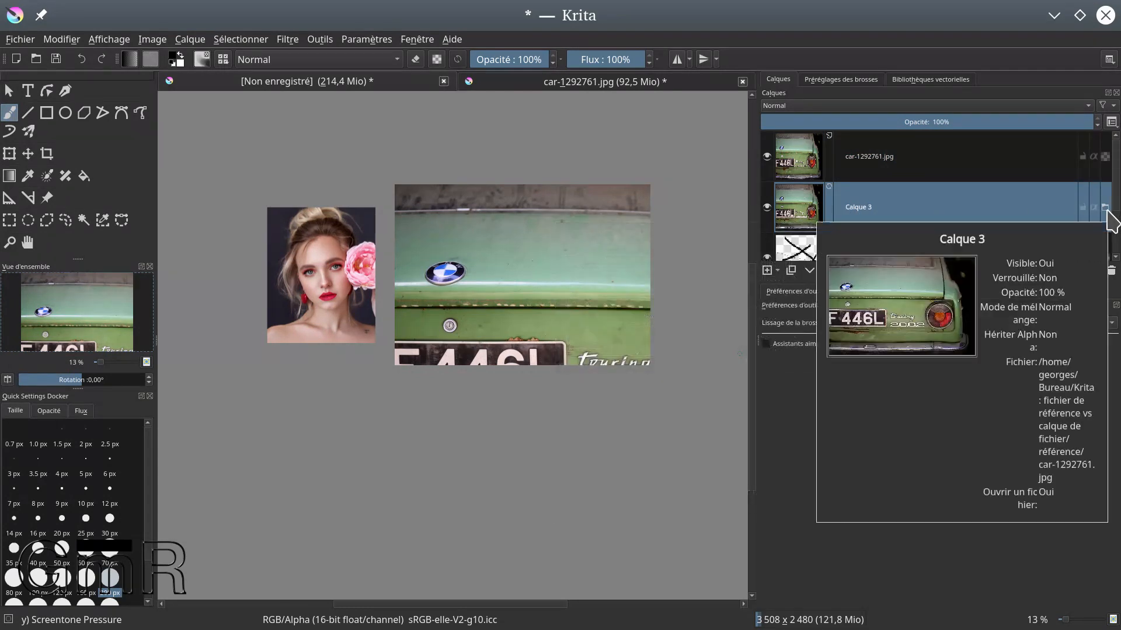
right_click(875, 214)
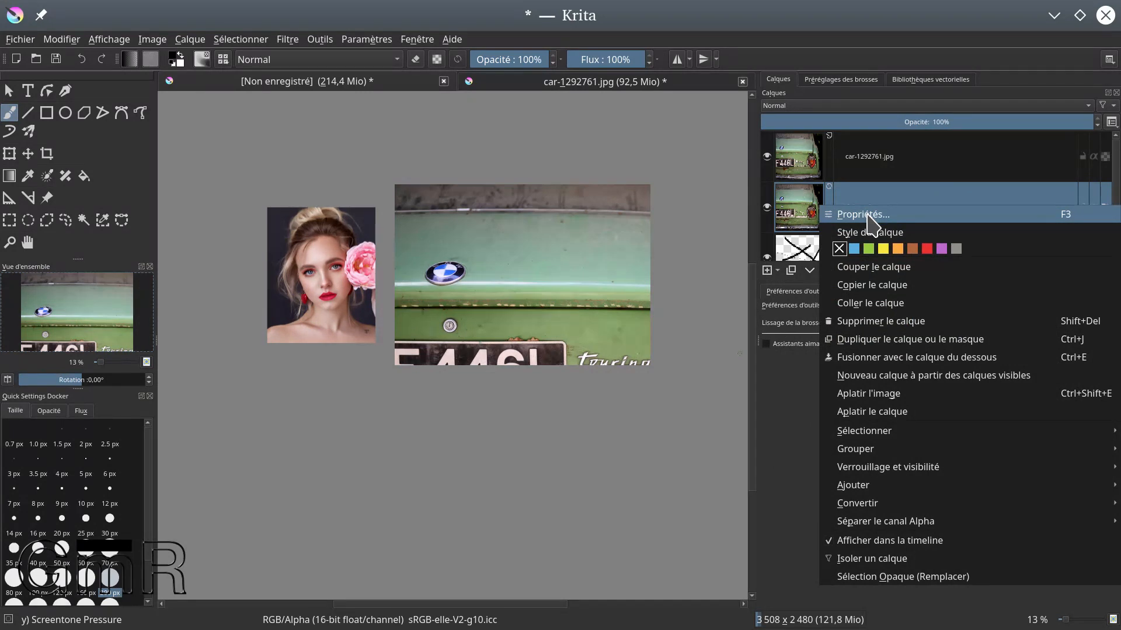
click(873, 223)
drag(430, 291, 134, 295)
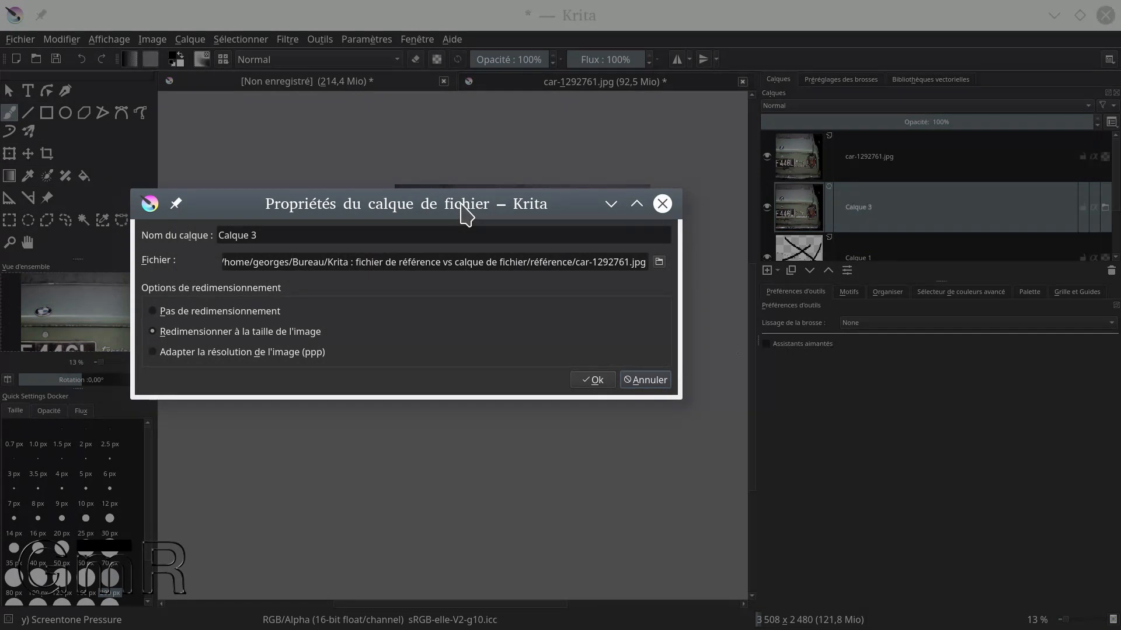
click(169, 313)
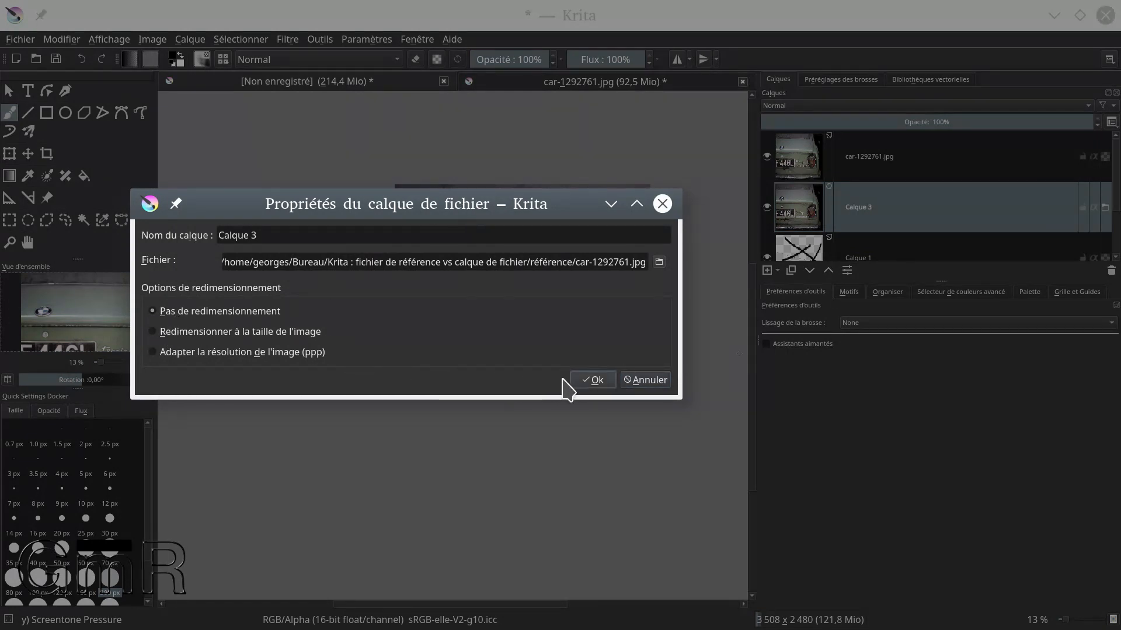
click(594, 380)
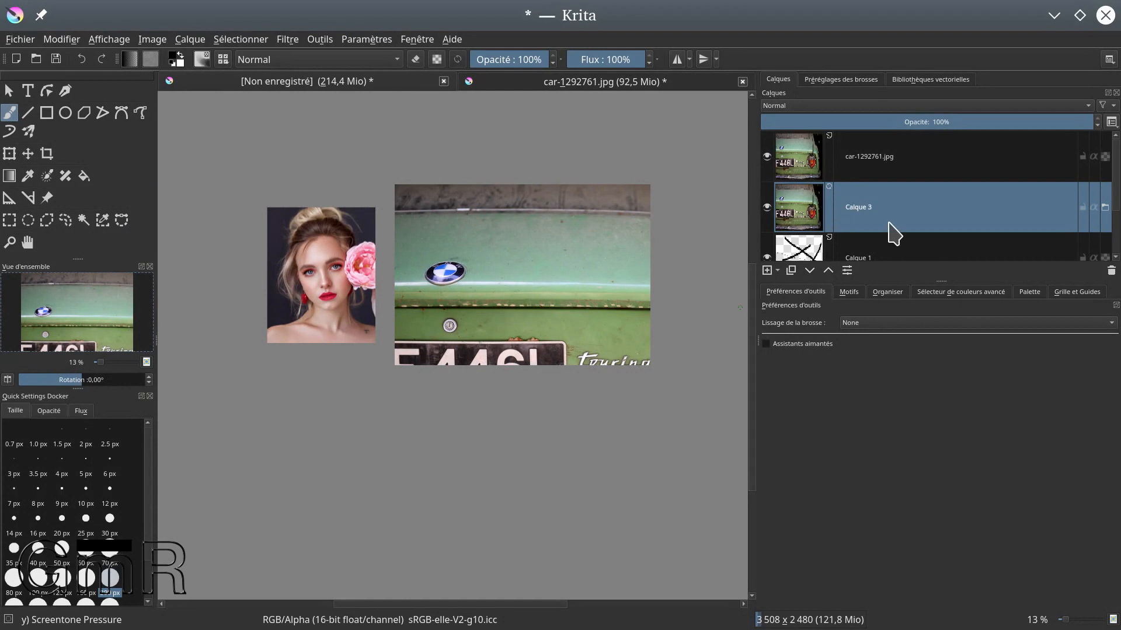
Step: Hide the layer car-1292761.jpg and move the file layer Calque 3 to about x -2202 px, y -1464 px
mouse_move(803, 168)
click(873, 171)
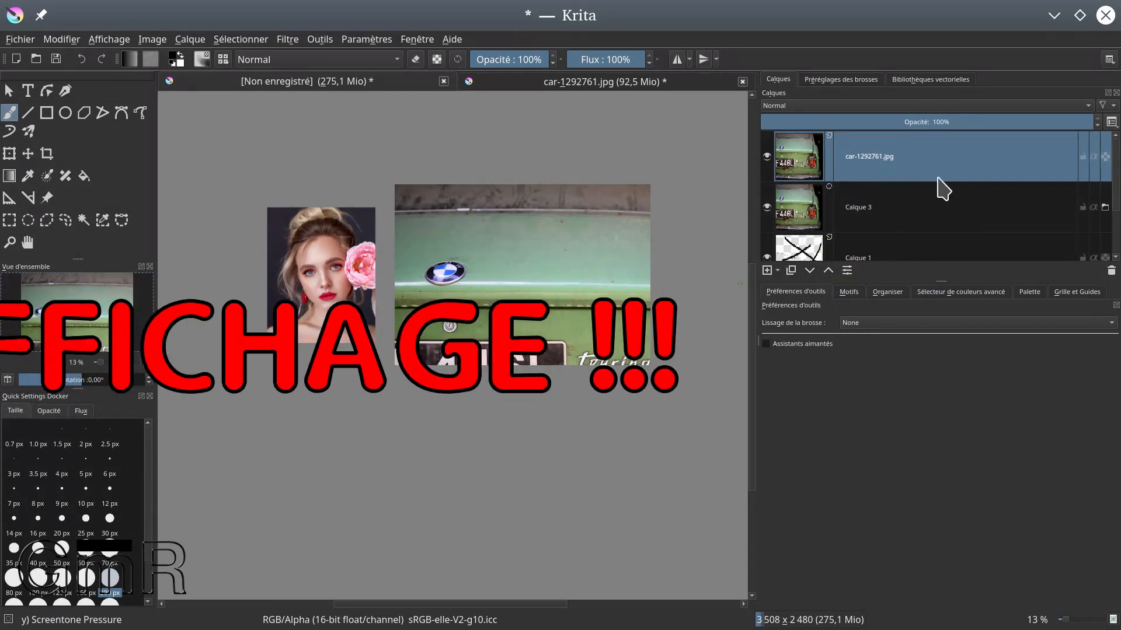
click(863, 207)
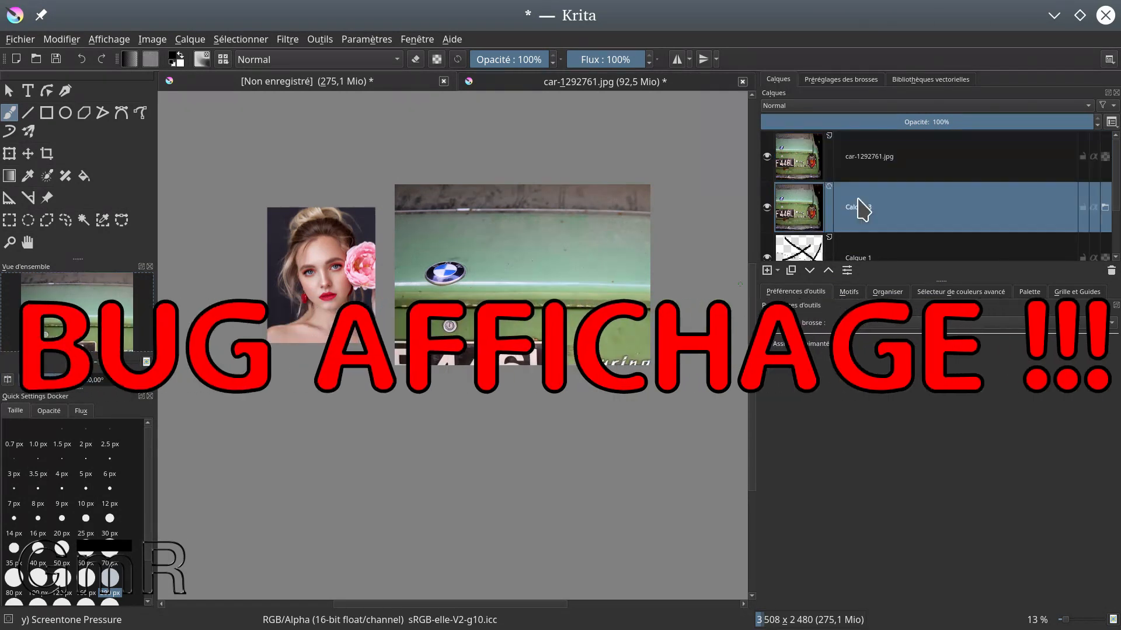
click(767, 155)
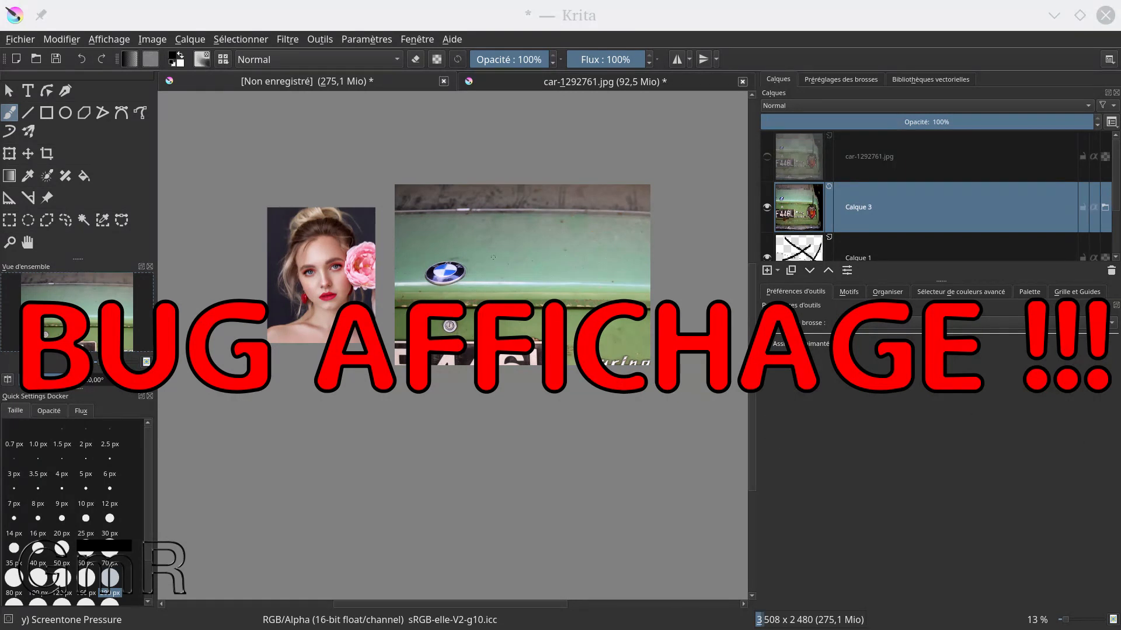
click(27, 154)
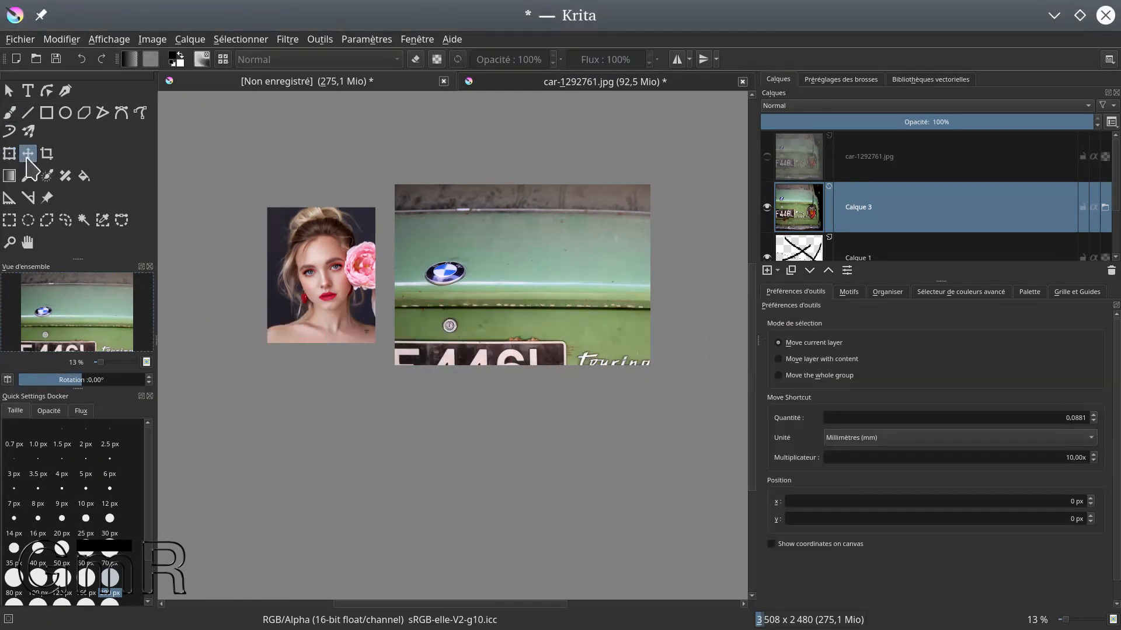
drag(470, 286, 363, 257)
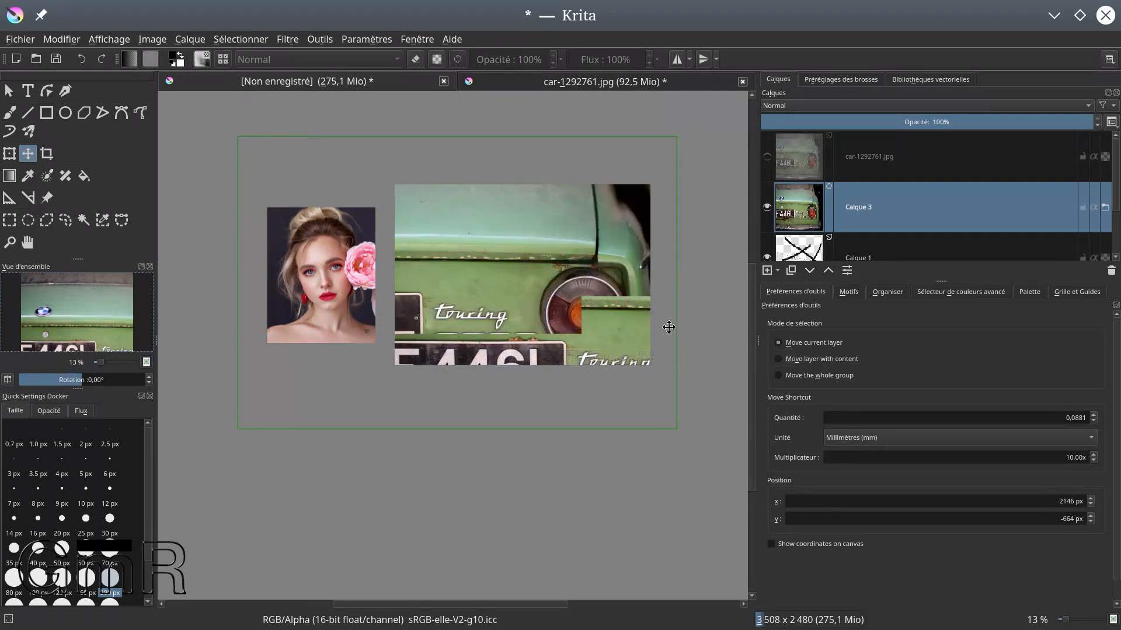
drag(549, 323, 545, 270)
drag(545, 271, 544, 265)
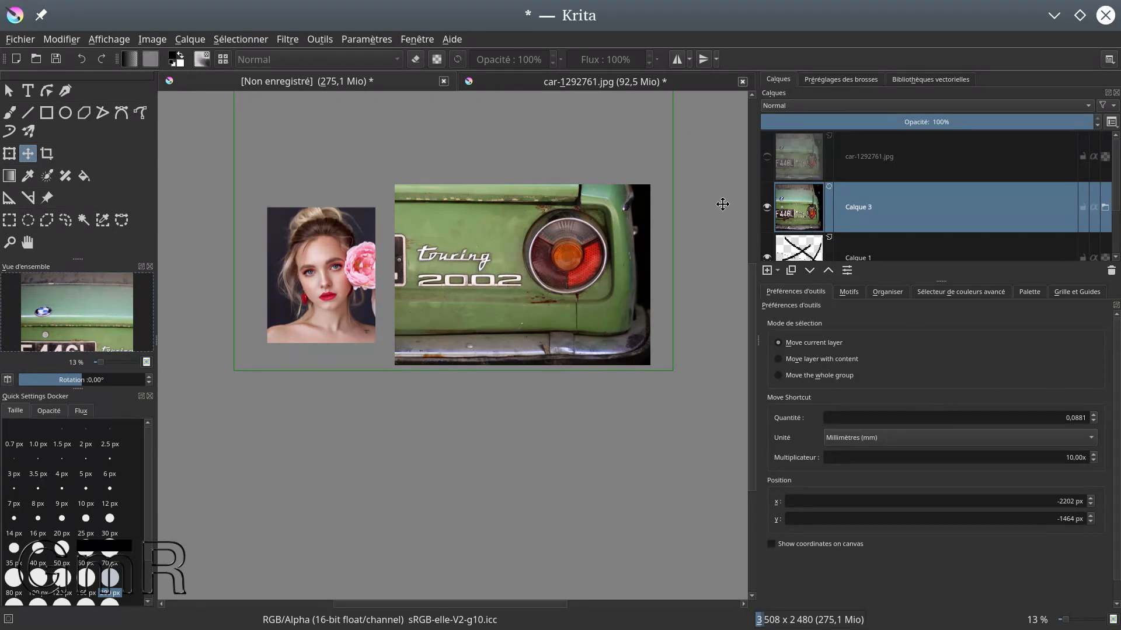
Step: Move the portrait reference image slightly closer to the canvas with the reference images tool
mouse_move(914, 220)
click(47, 198)
drag(323, 268, 354, 268)
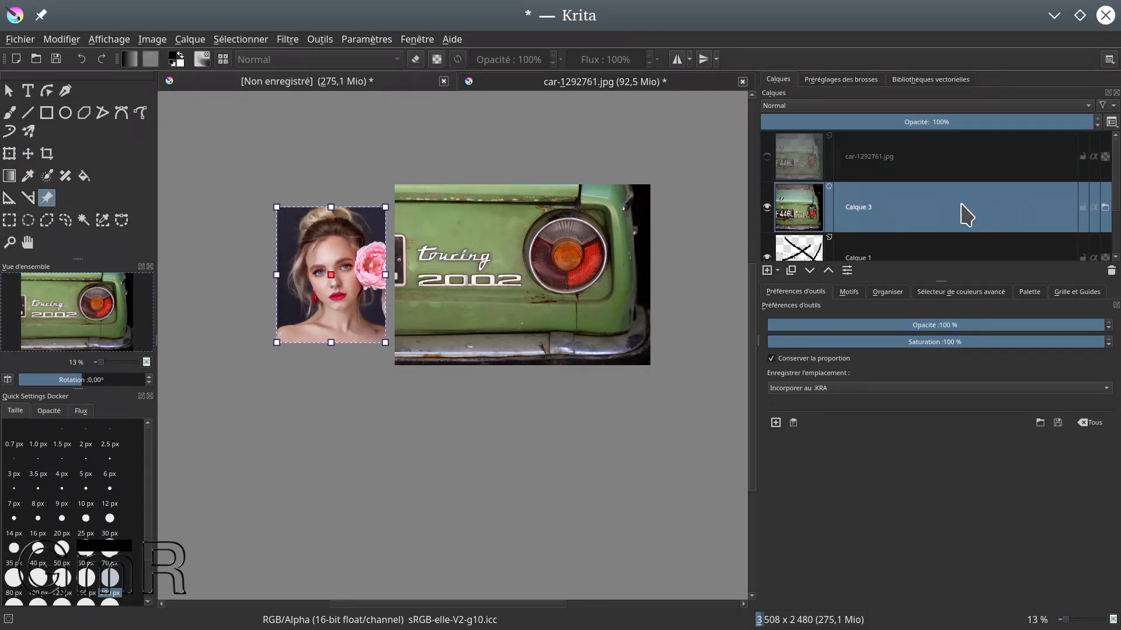
Step: Show the layer car-1292761.jpg, scale it down to about the canvas width and position it at about x 1799 px, y 1319 px
click(924, 173)
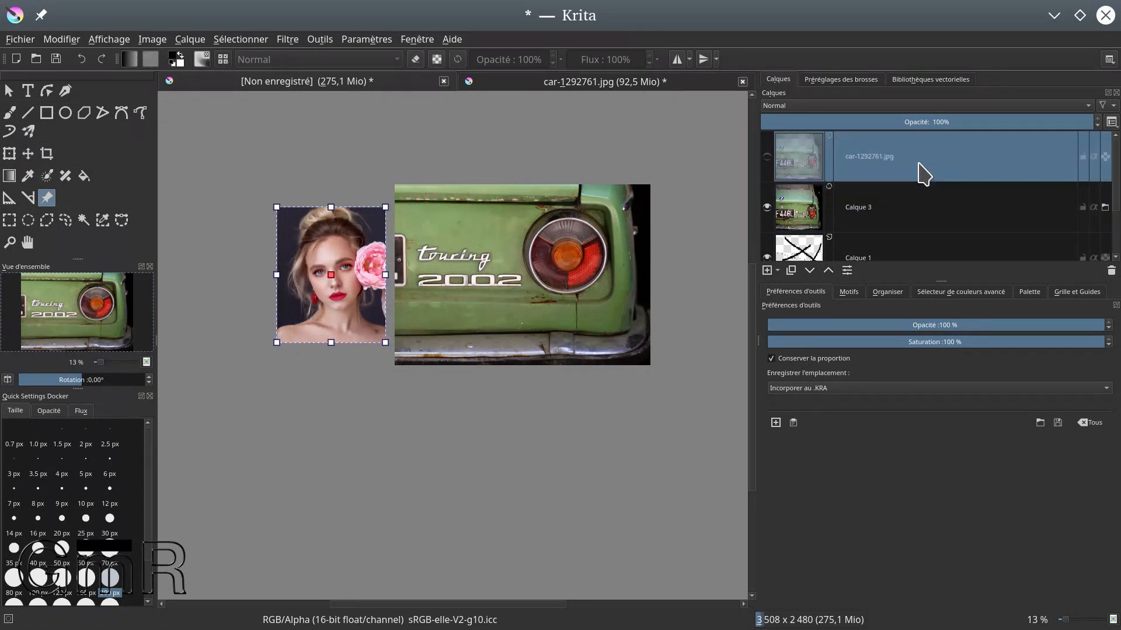
click(767, 157)
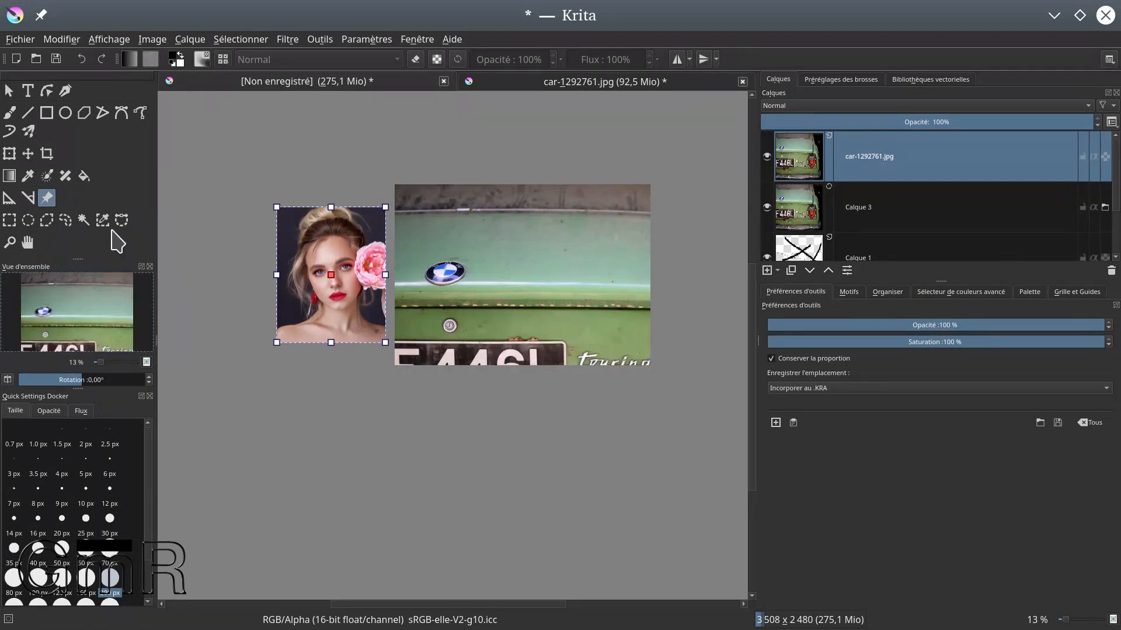
click(9, 155)
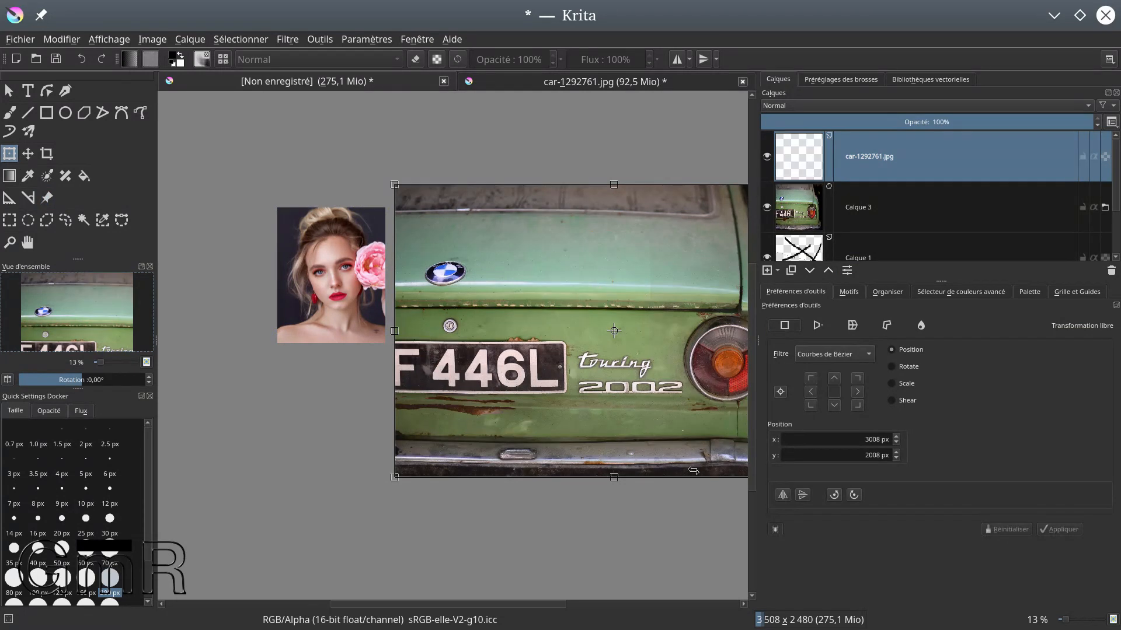
drag(394, 476, 570, 376)
drag(671, 290, 502, 287)
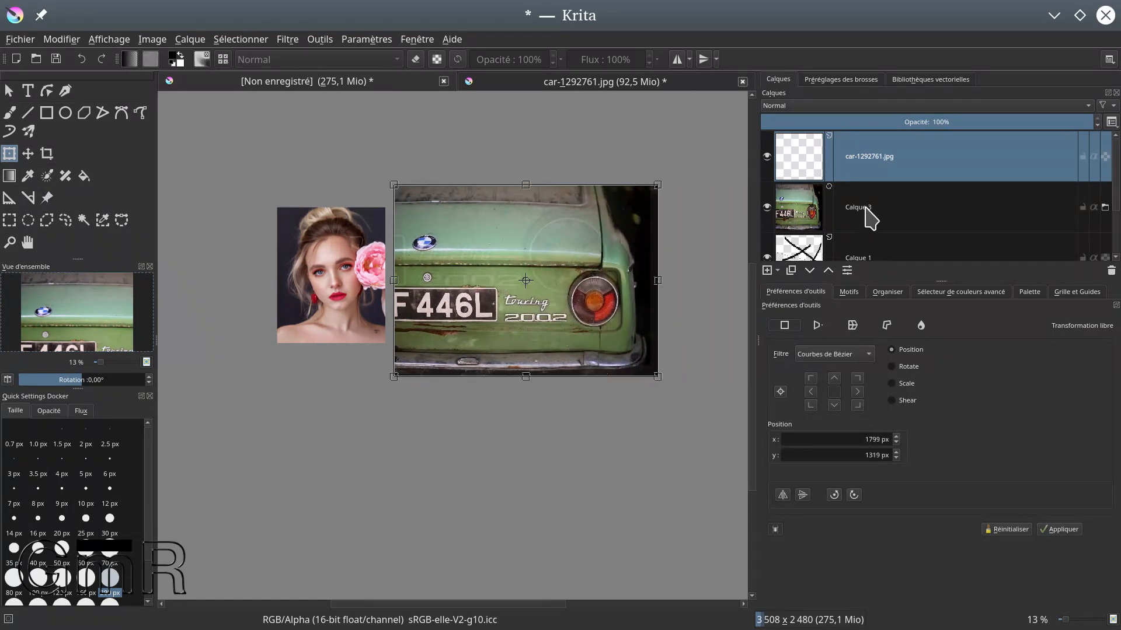
Step: Select the file layer Calque 3, and close the separate car-1292761.jpg document without saving its changes
click(869, 219)
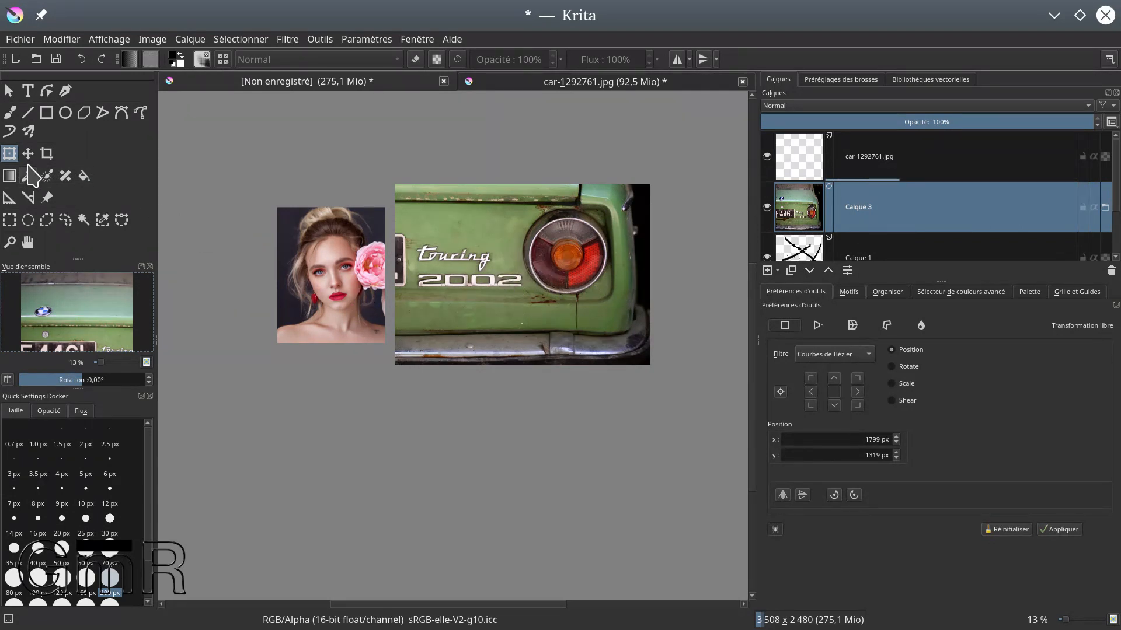
click(524, 266)
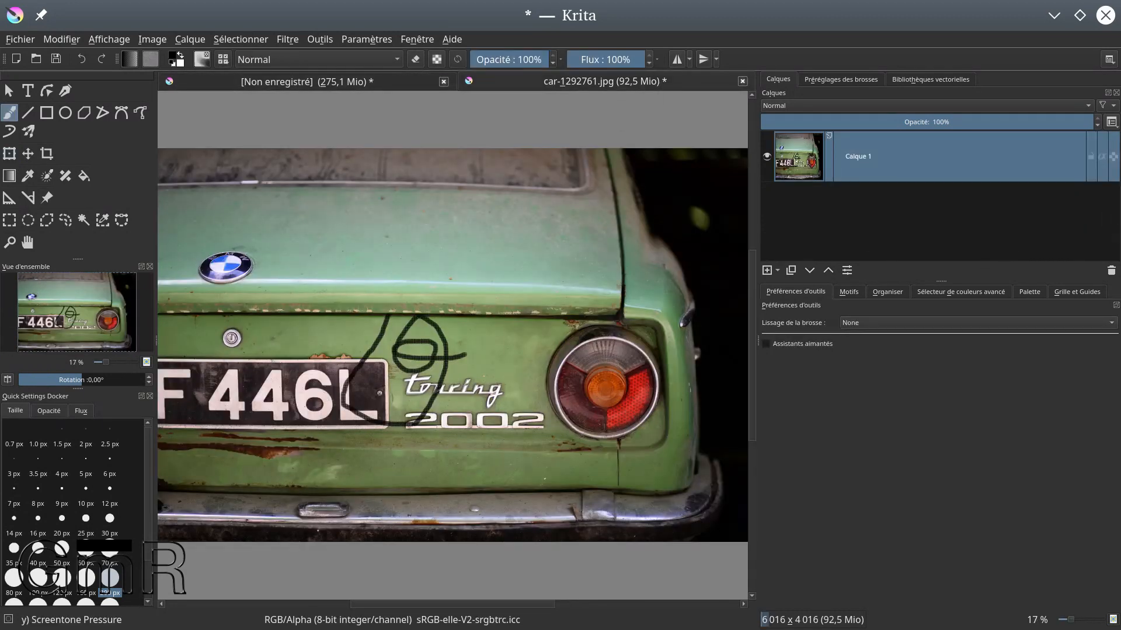
click(743, 81)
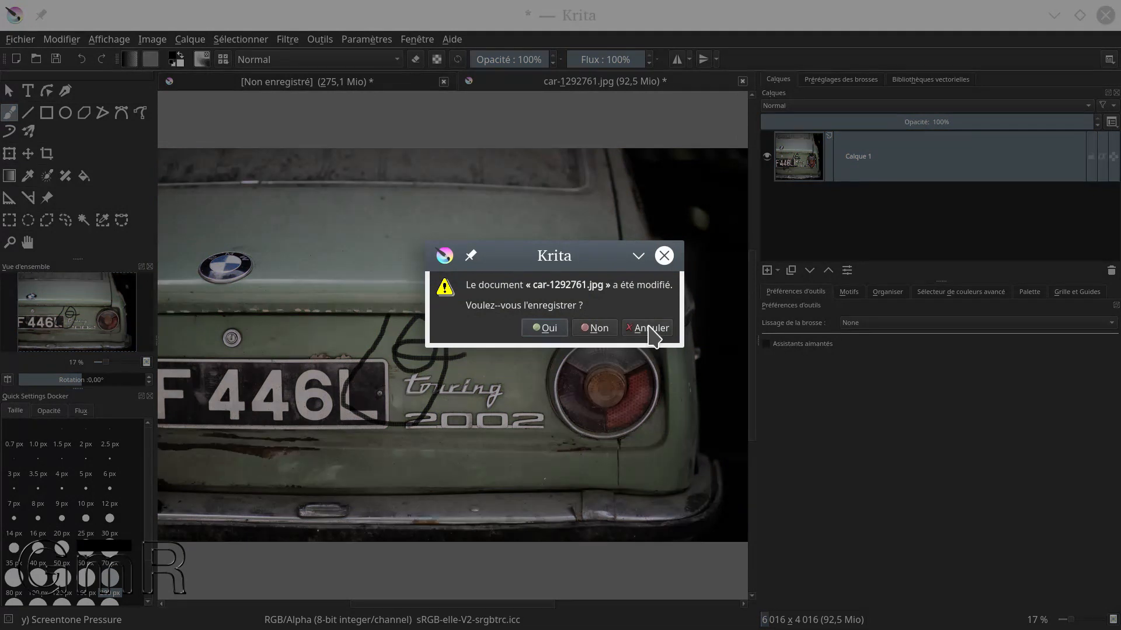
click(594, 328)
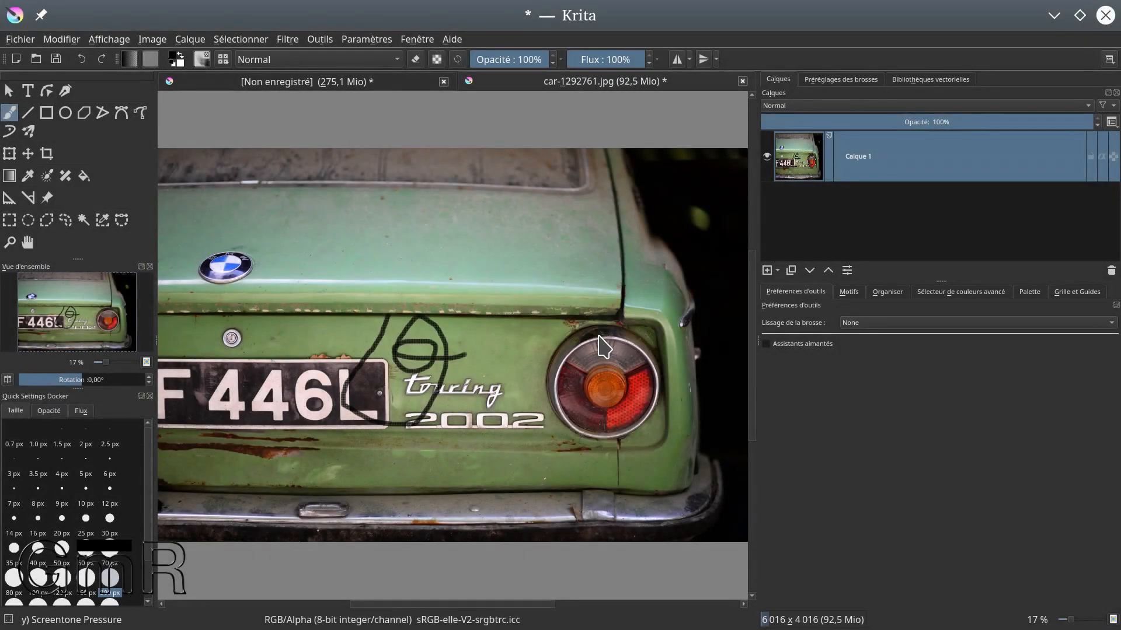